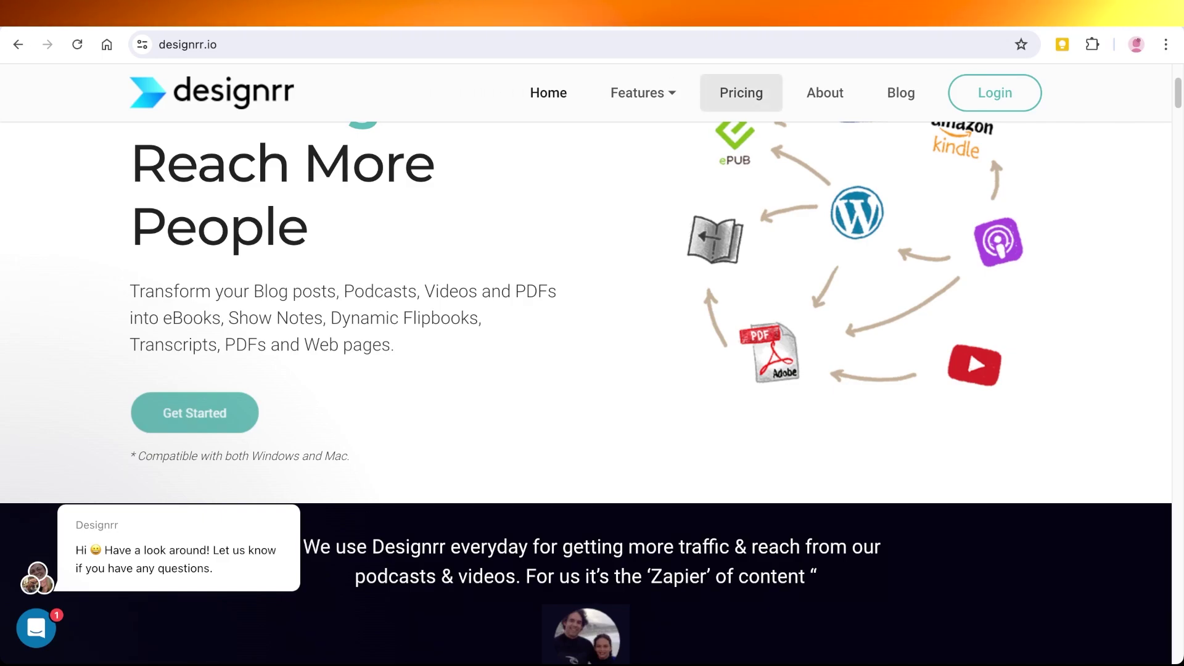
- Scroll through the Standard $29, Pro $39, Premium $49 and Business $99 monthly plans and features
scroll(586, 364, "up", 3)
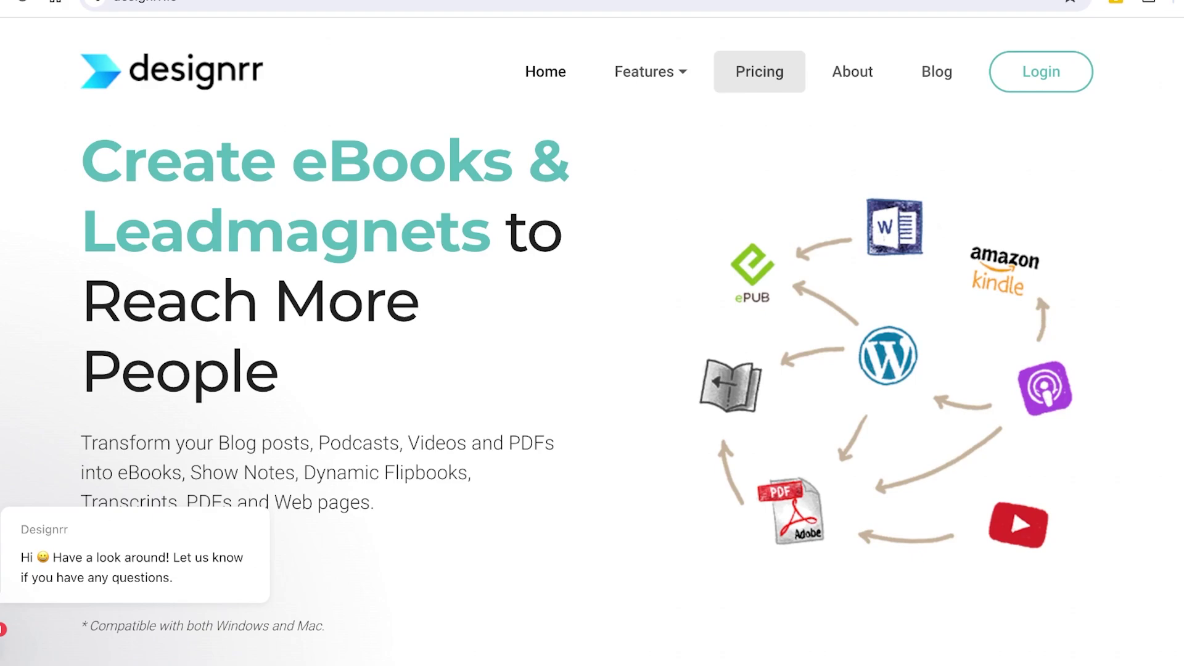
scroll(593, 370, "down", 3)
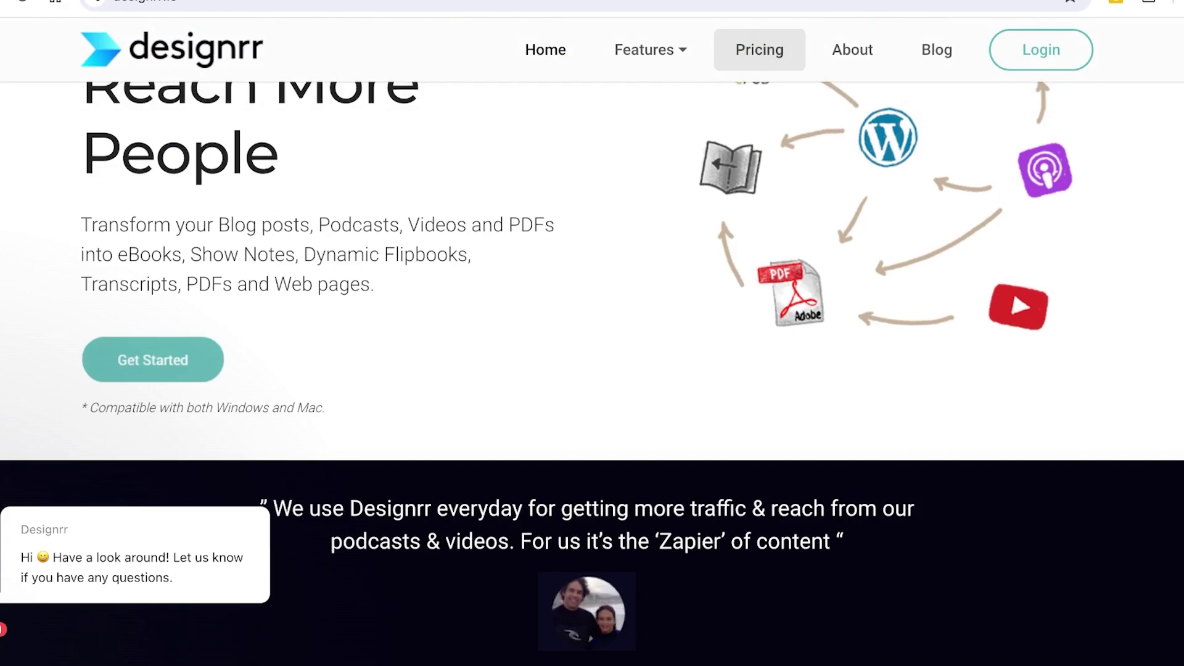
scroll(592, 370, "up", 4)
scroll(592, 341, "down", 3)
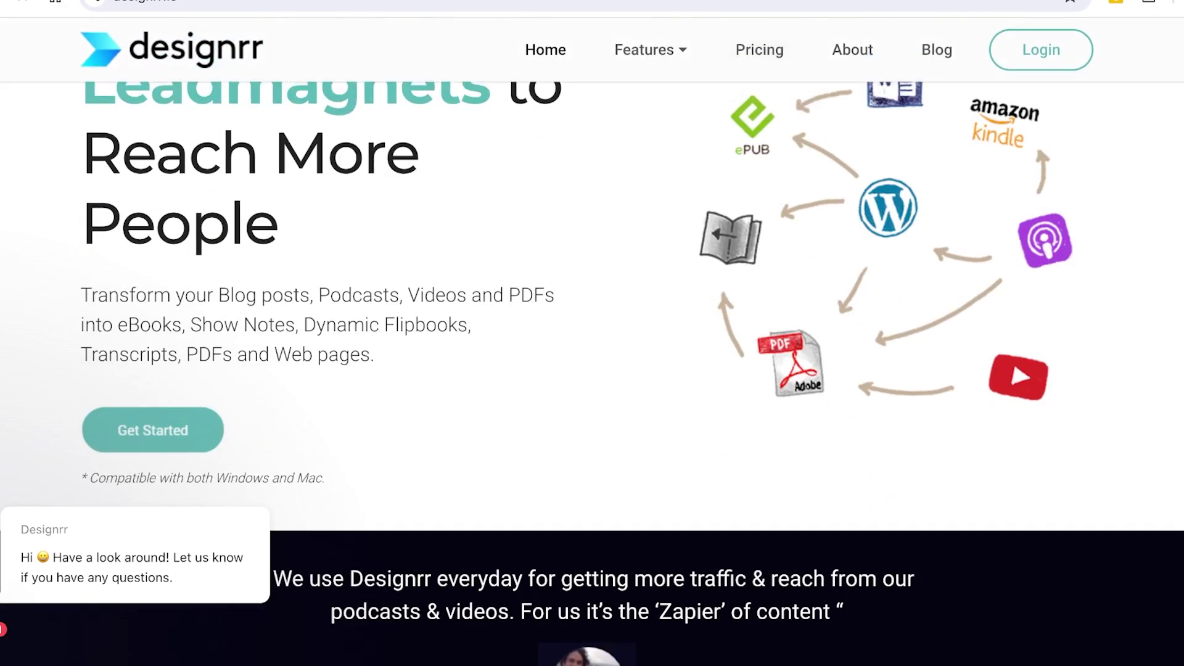
scroll(593, 371, "down", 5)
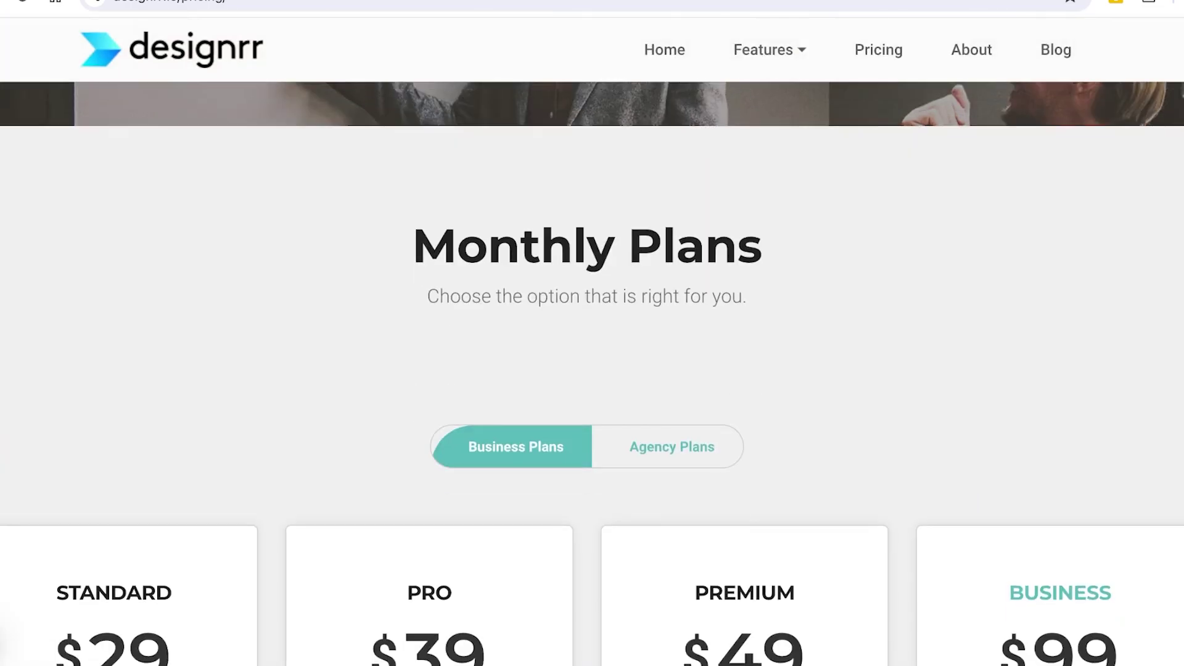
scroll(592, 370, "down", 5)
scroll(592, 370, "down", 5)
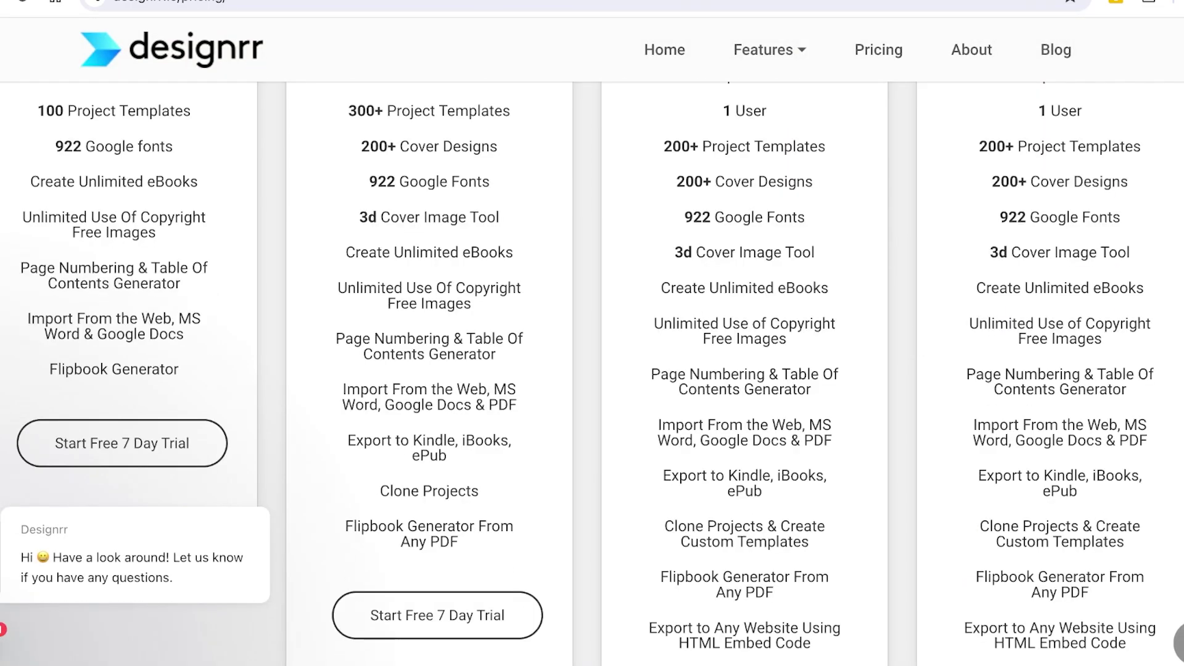
scroll(592, 370, "up", 3)
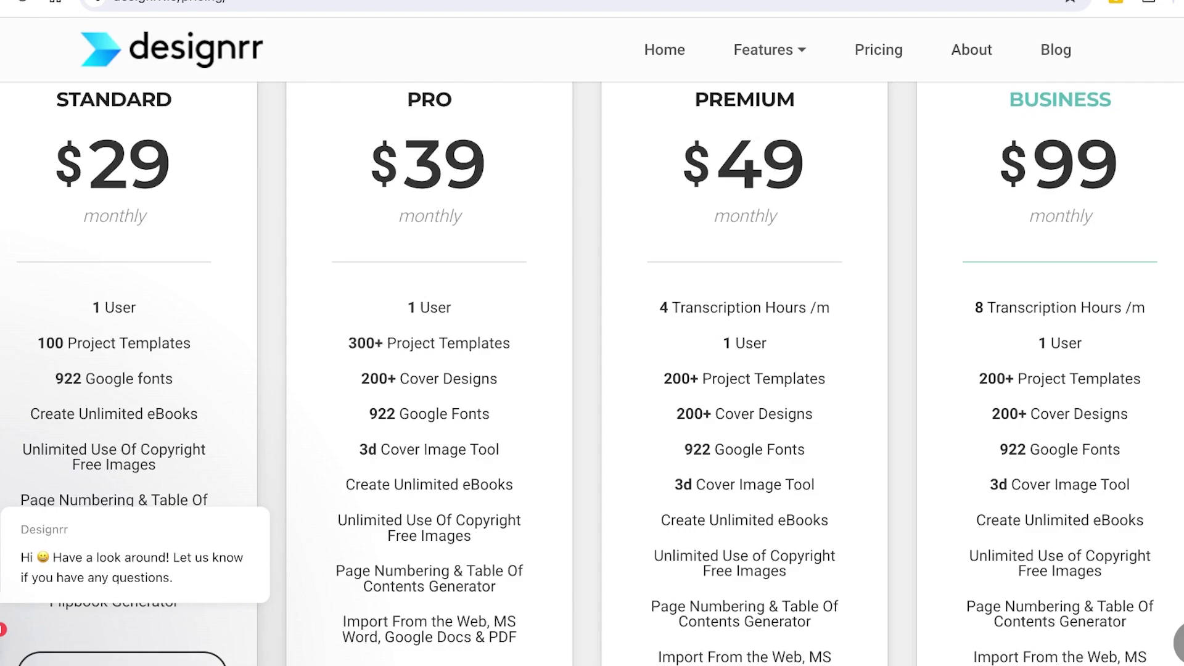
scroll(592, 371, "up", 1)
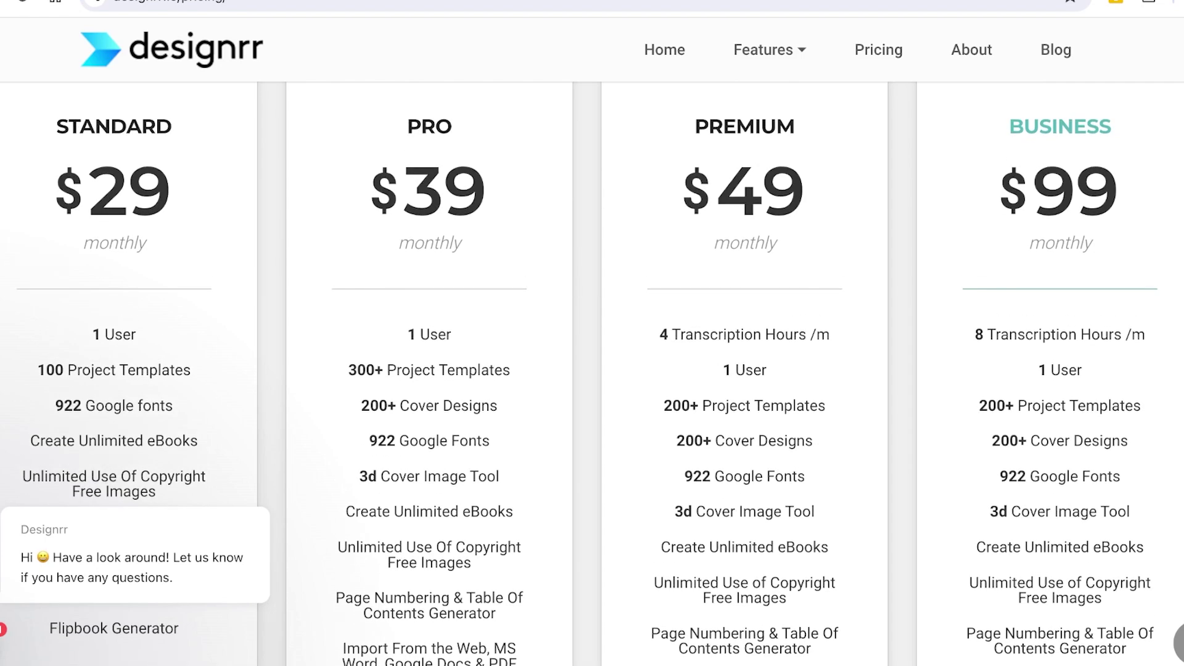
scroll(592, 371, "down", 1)
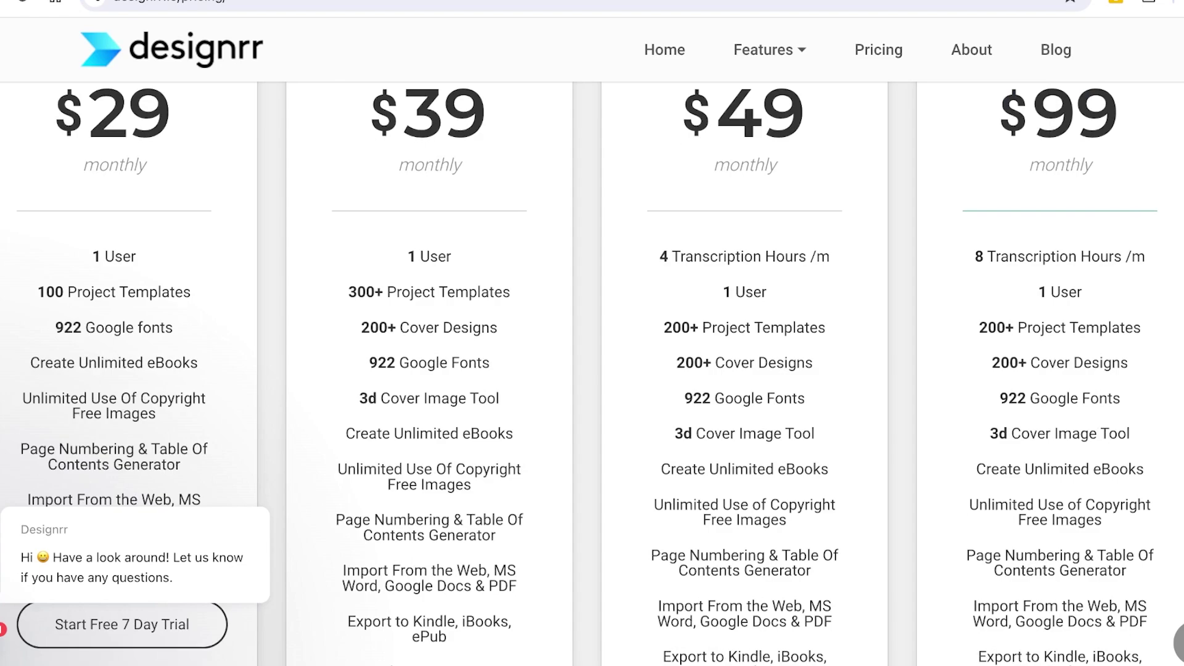
scroll(592, 370, "down", 1)
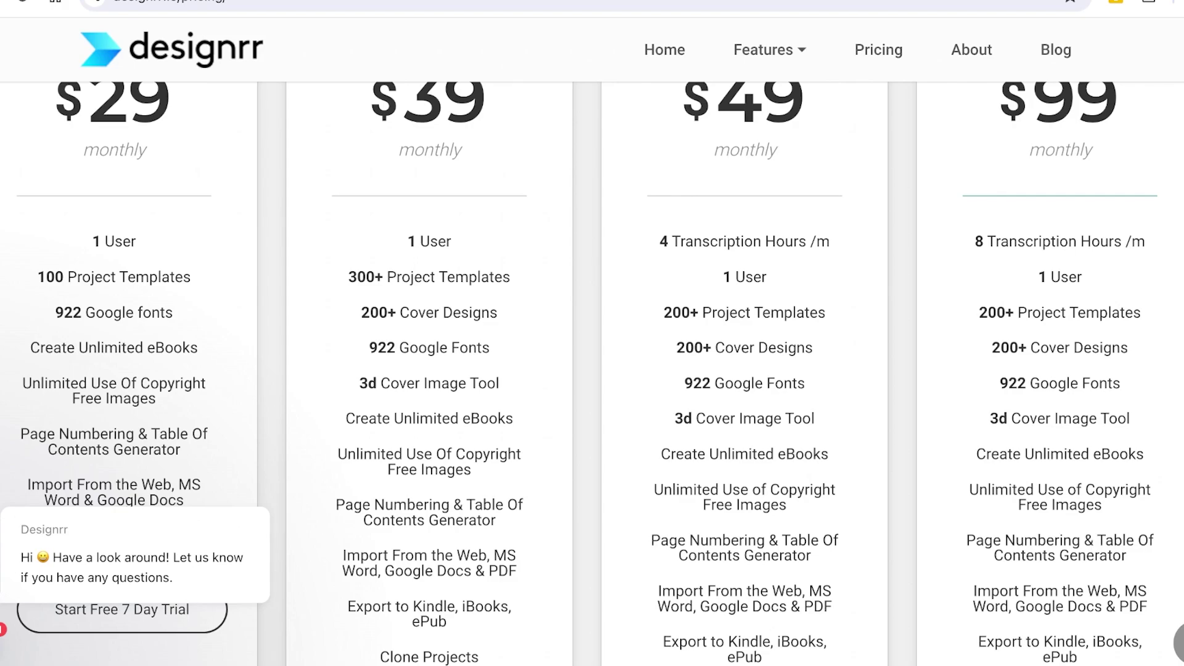
scroll(593, 370, "down", 3)
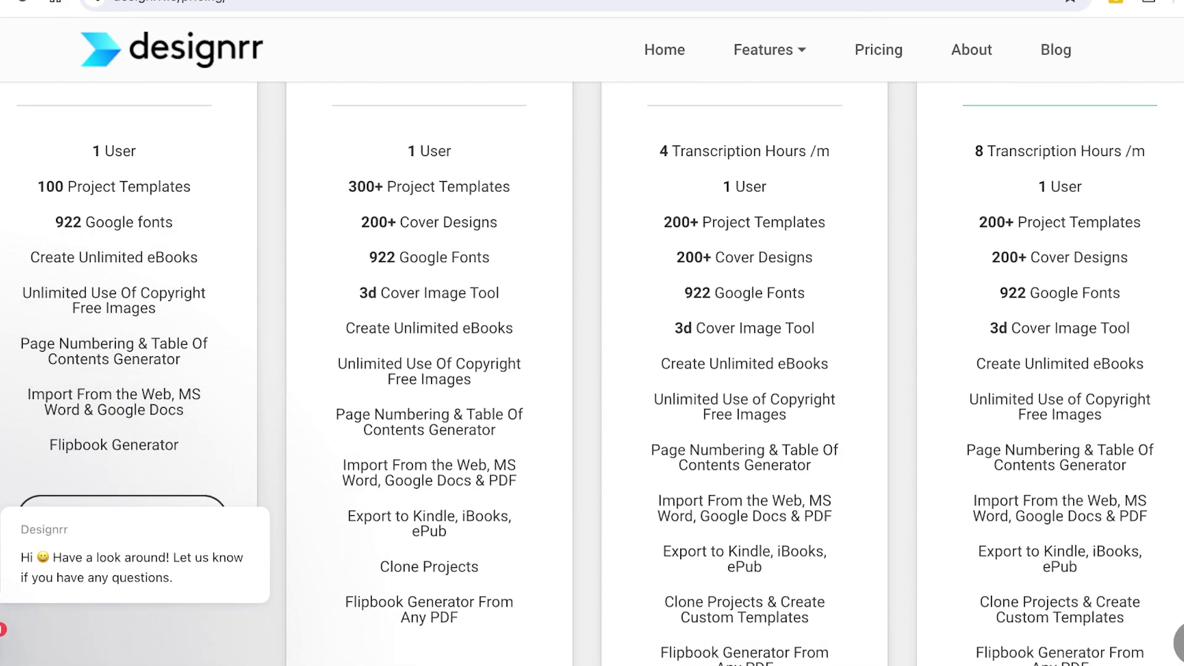
scroll(592, 370, "down", 2)
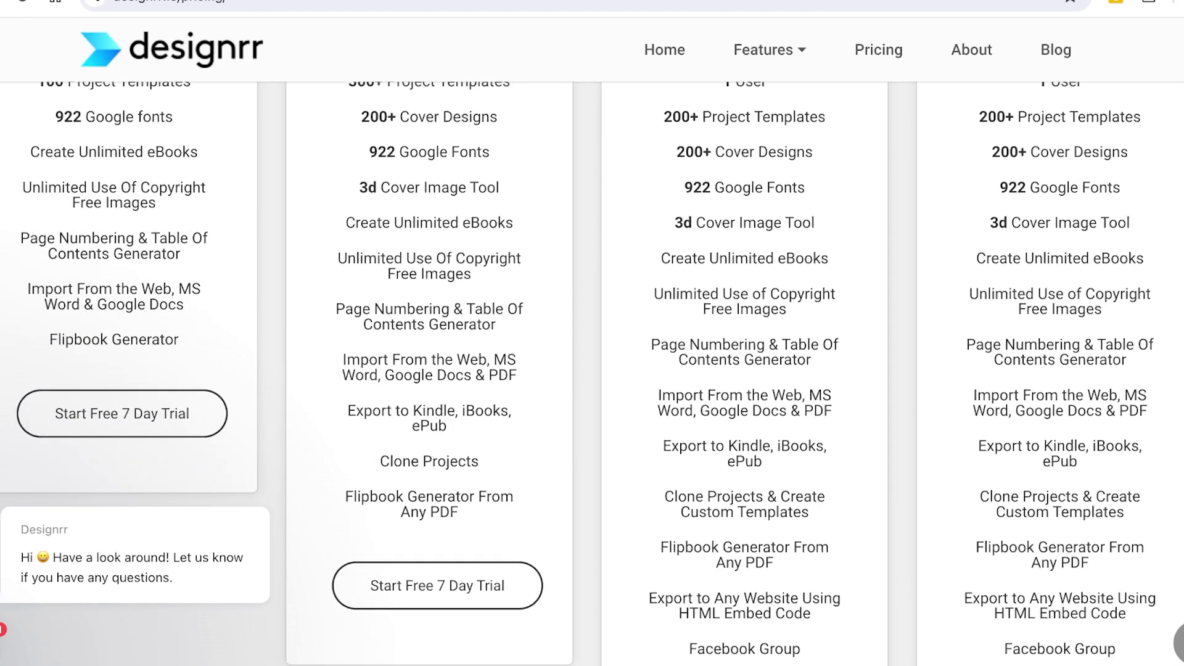
scroll(592, 371, "up", 5)
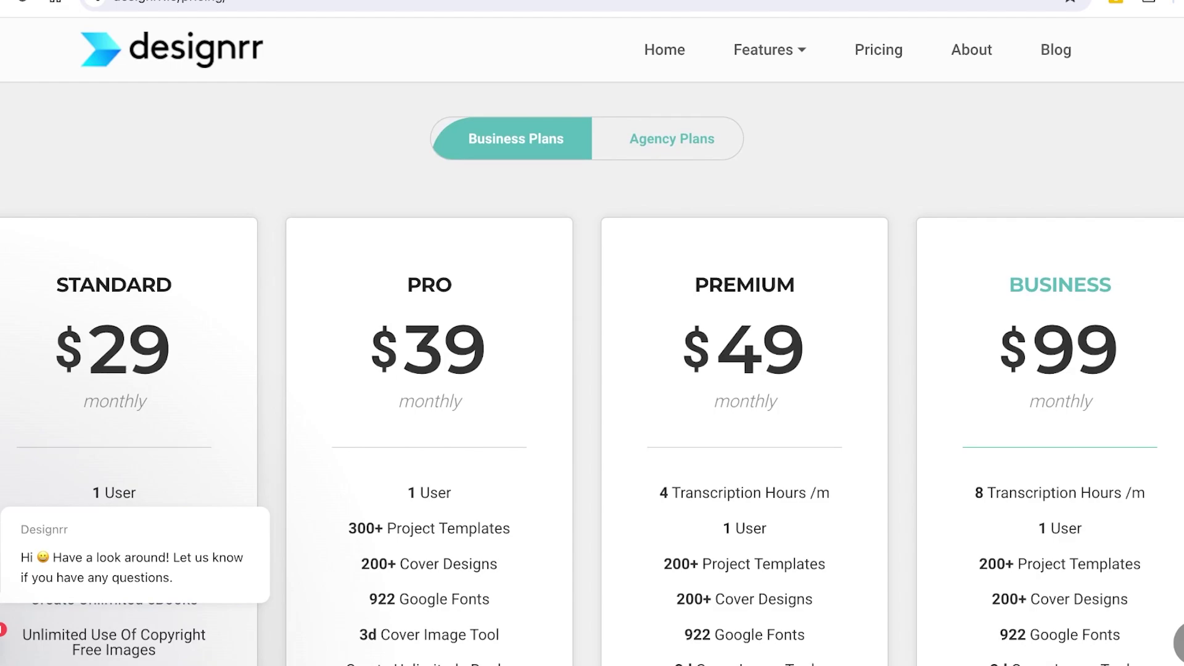
scroll(592, 370, "down", 2)
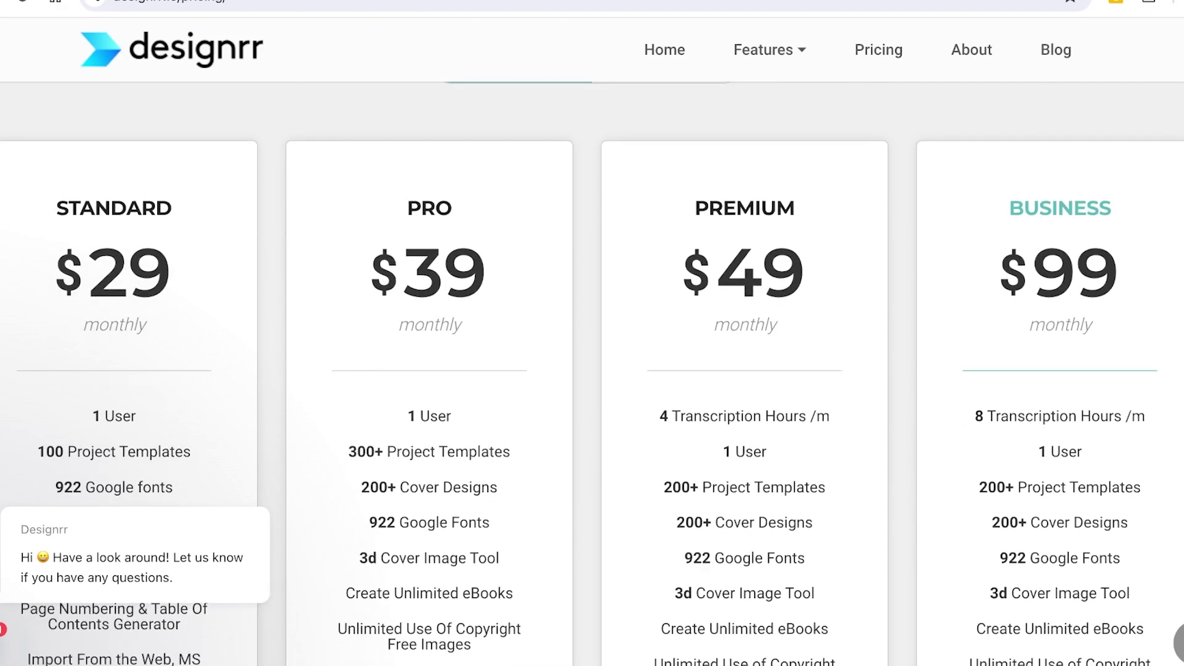
scroll(592, 370, "down", 5)
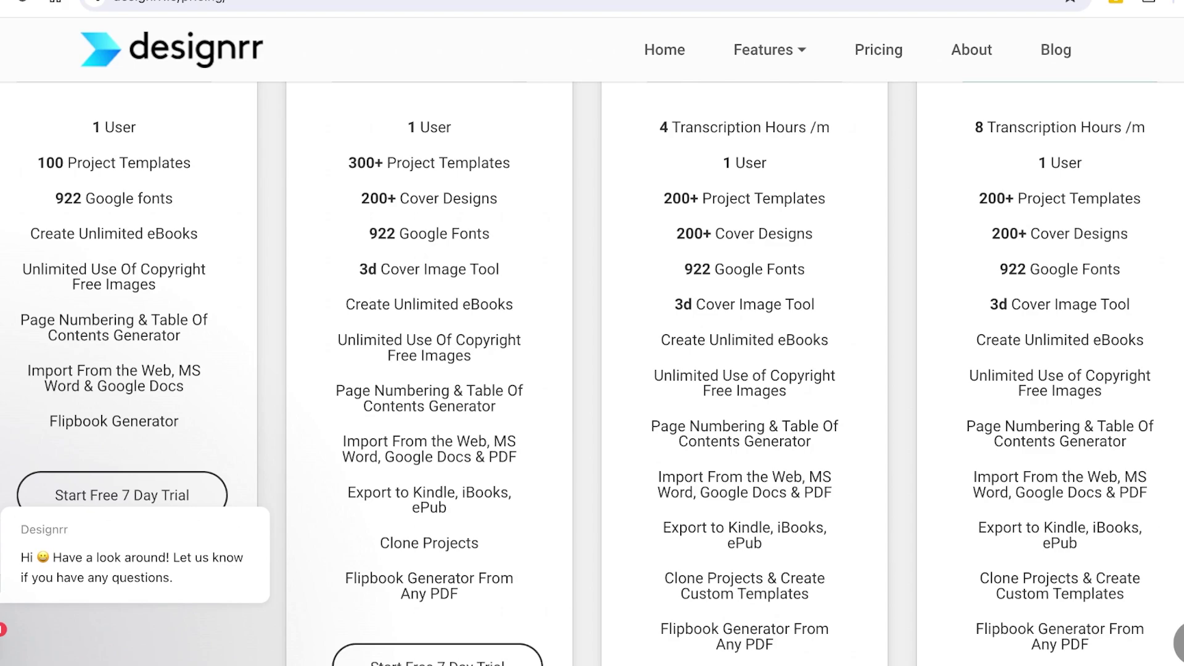
scroll(592, 370, "up", 4)
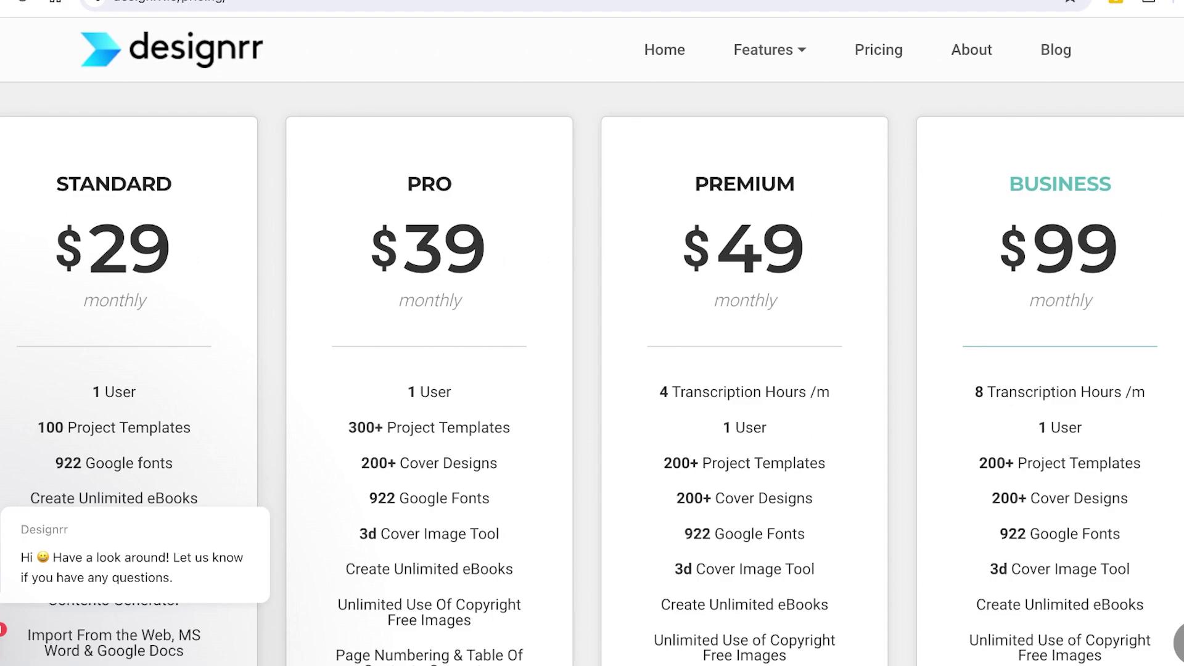
- Start the free 7-day trial of the $29 Standard plan
scroll(592, 371, "down", 9)
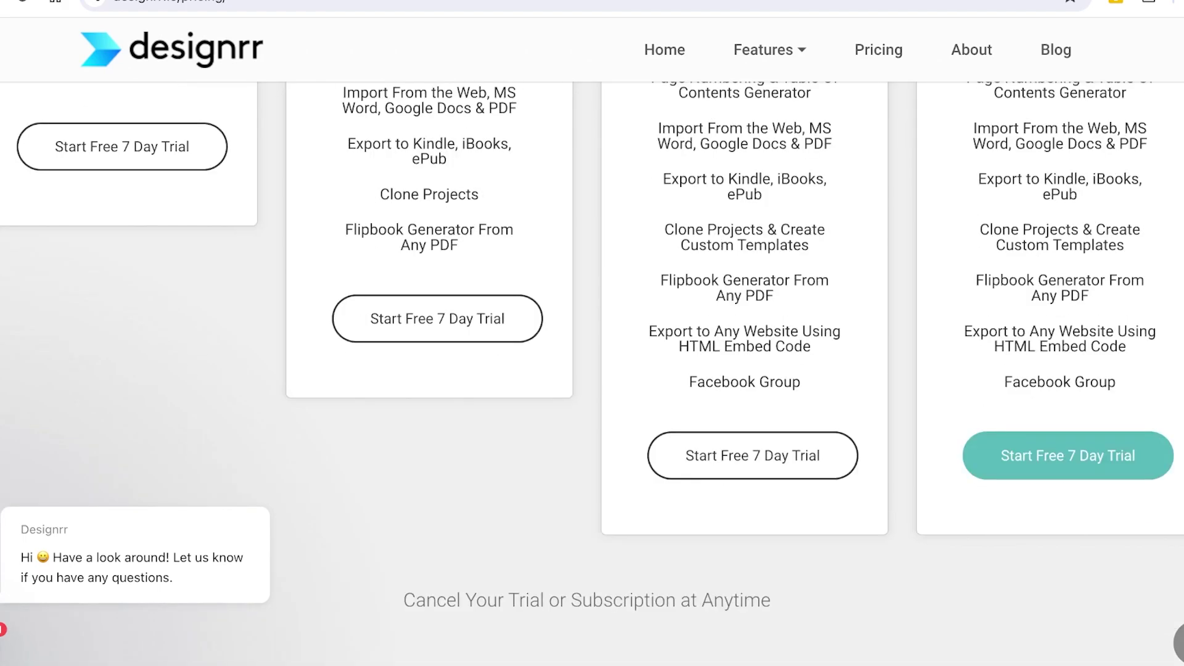
scroll(592, 371, "up", 1)
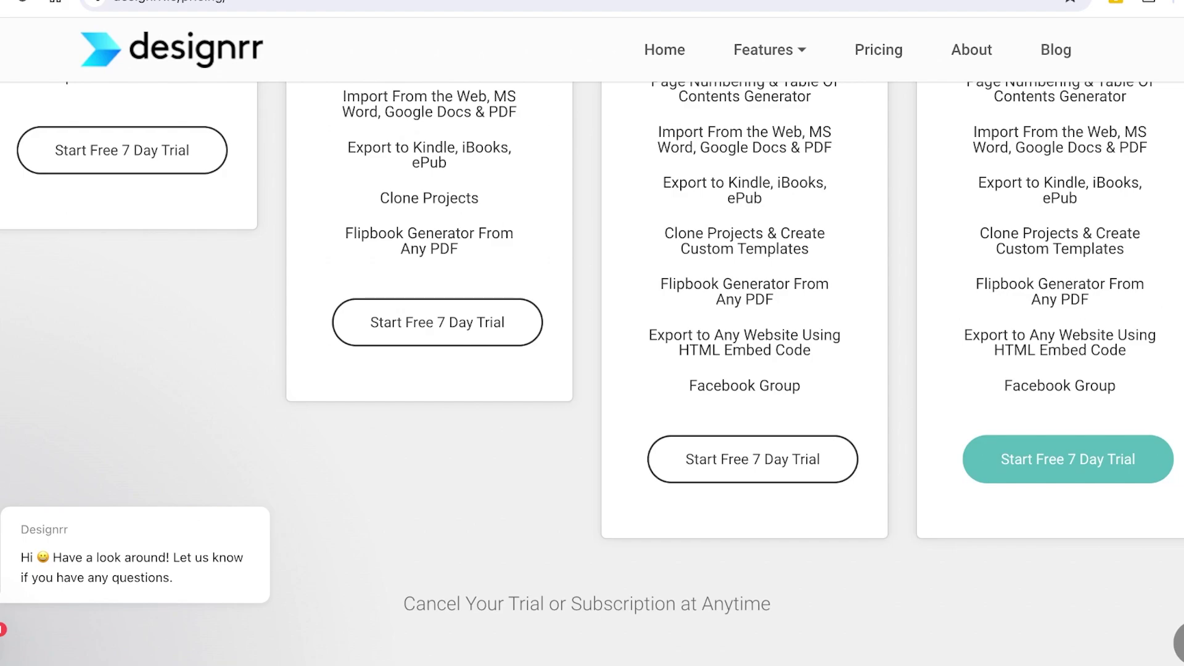
scroll(593, 370, "up", 8)
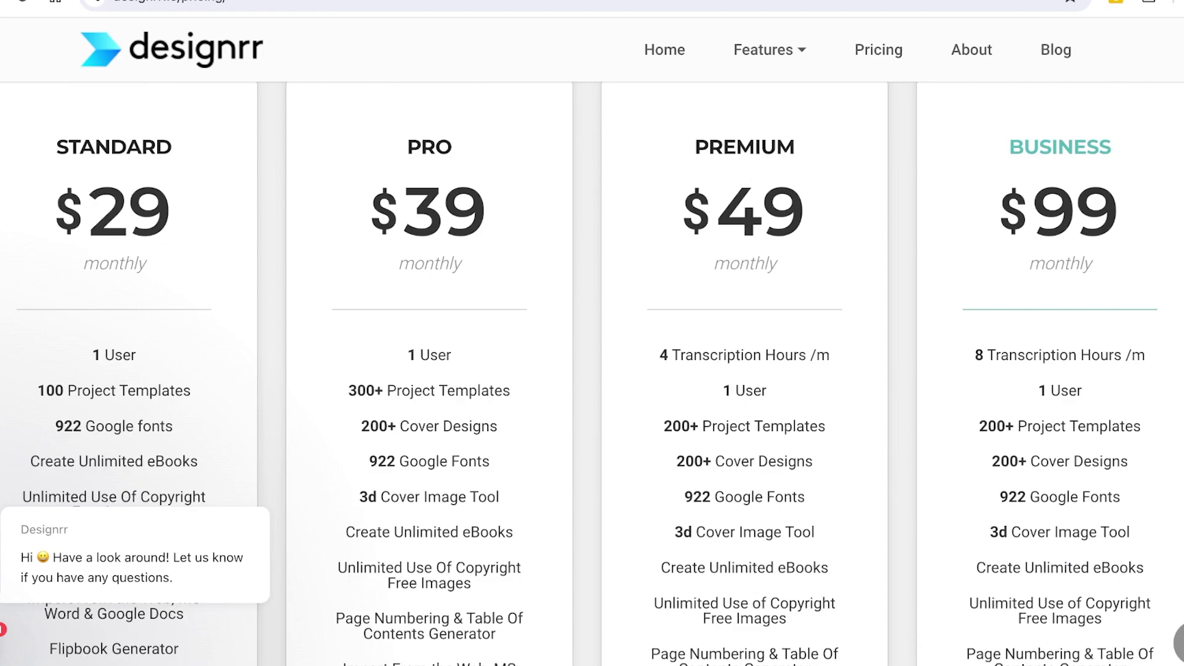
scroll(592, 371, "down", 2)
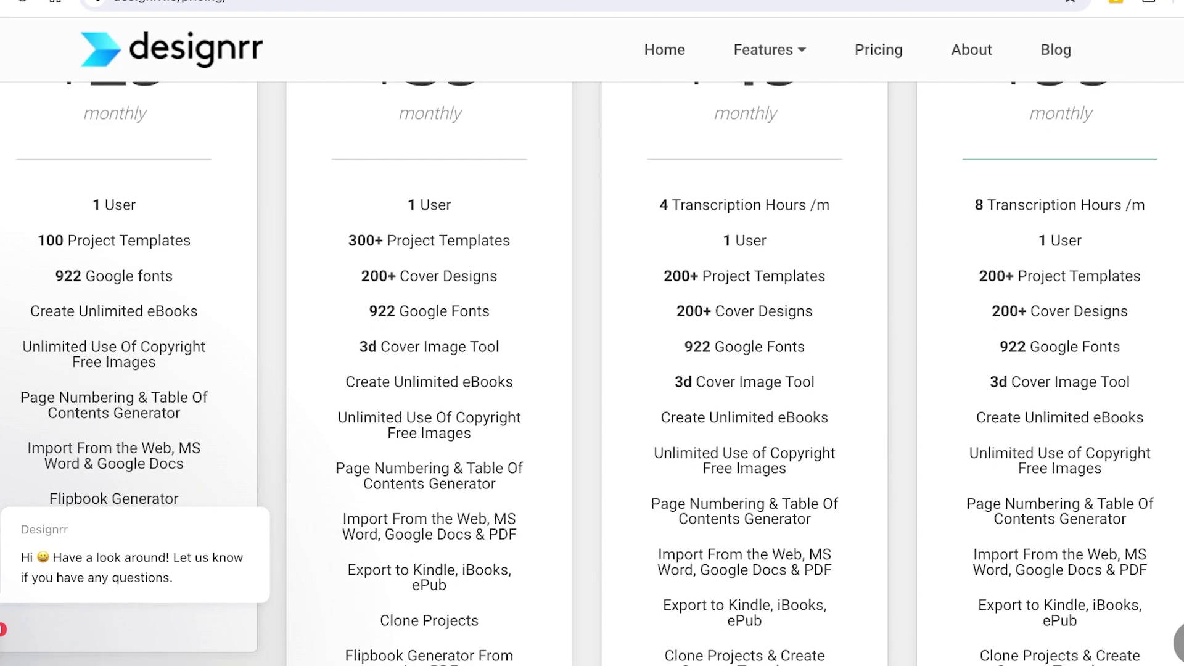
scroll(592, 370, "down", 3)
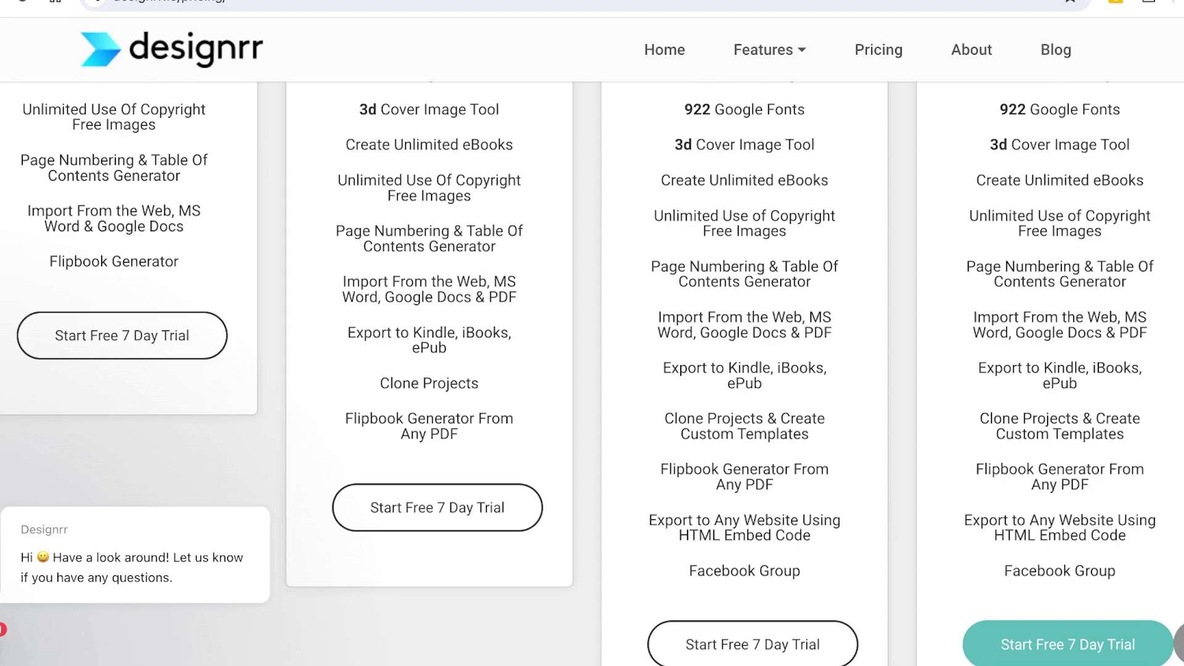
scroll(592, 370, "down", 2)
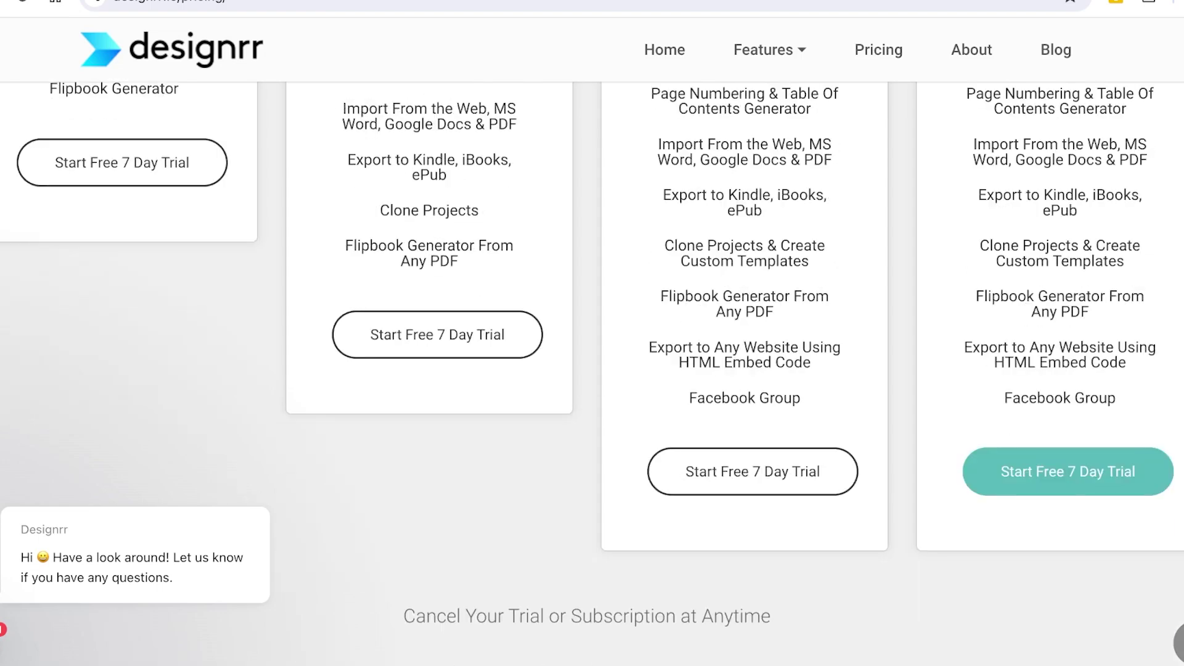
scroll(121, 388, "up", 8)
scroll(121, 389, "down", 5)
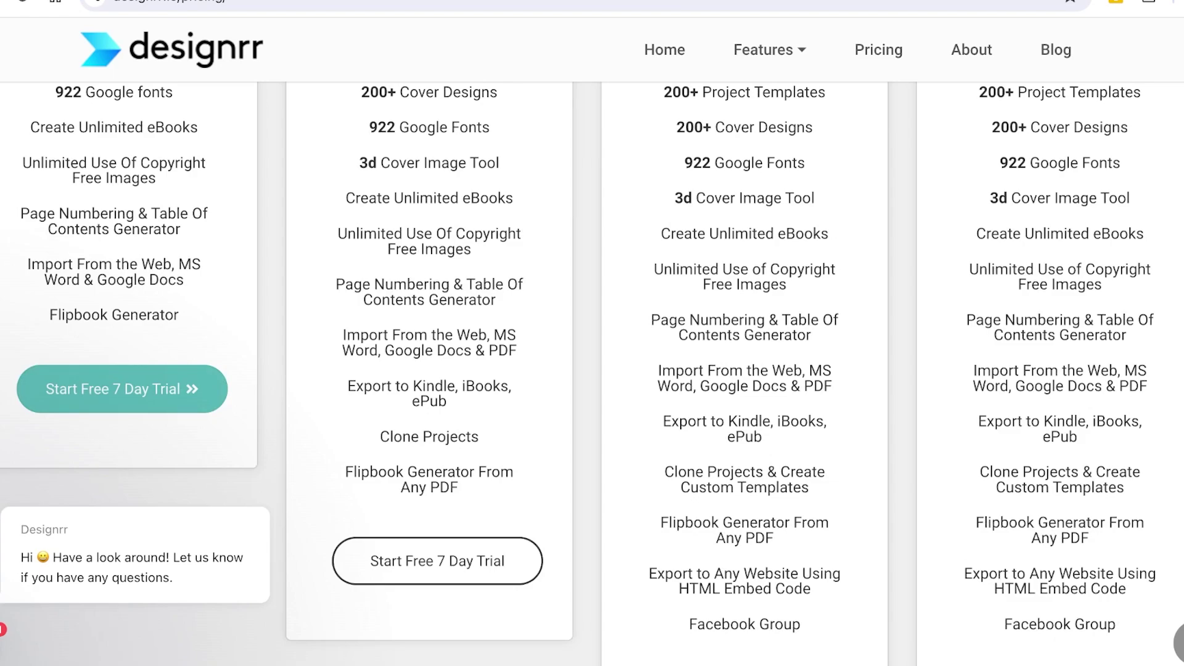
left_click(122, 389)
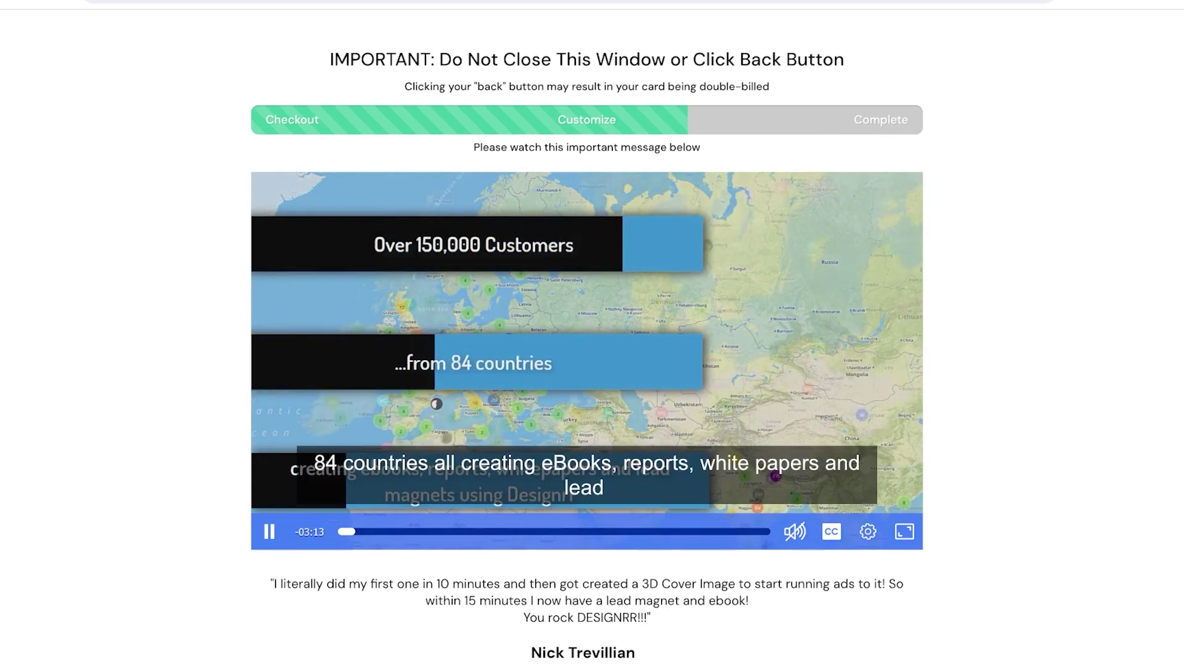
- Skip the PRO upgrade offer, complete the $0 Standard trial order and go to the Designrr login
scroll(586, 333, "down", 10)
scroll(586, 334, "down", 20)
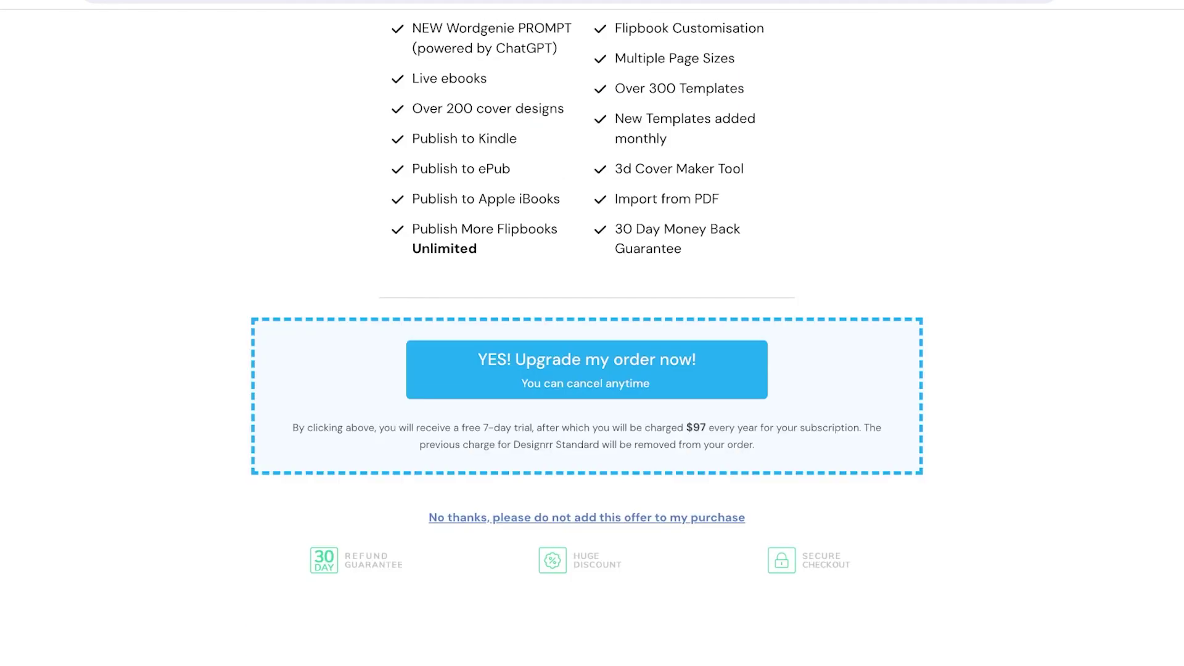
scroll(587, 334, "up", 6)
scroll(586, 333, "down", 6)
scroll(587, 333, "up", 1)
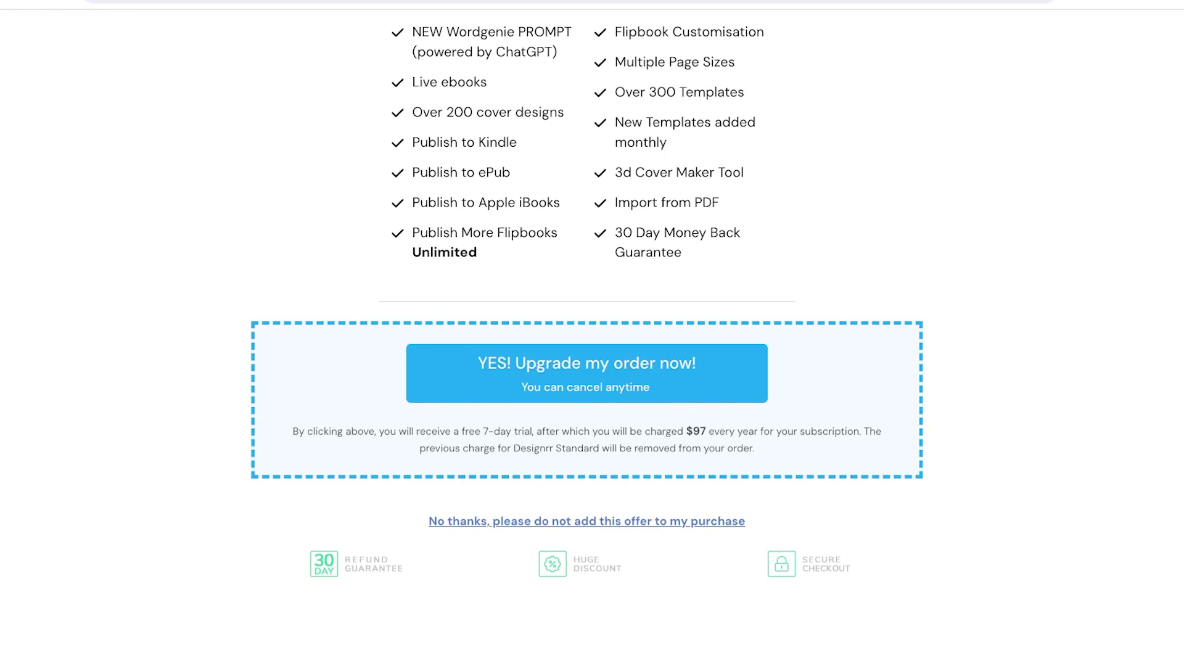
scroll(587, 333, "up", 4)
scroll(586, 333, "down", 4)
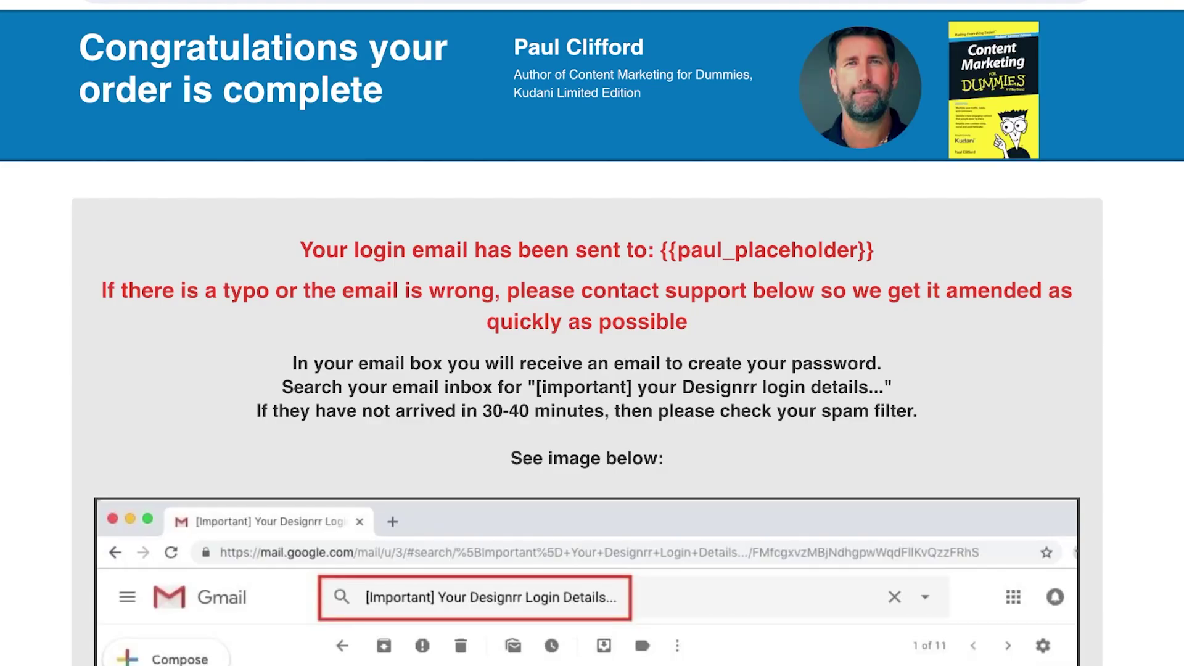
scroll(593, 333, "down", 15)
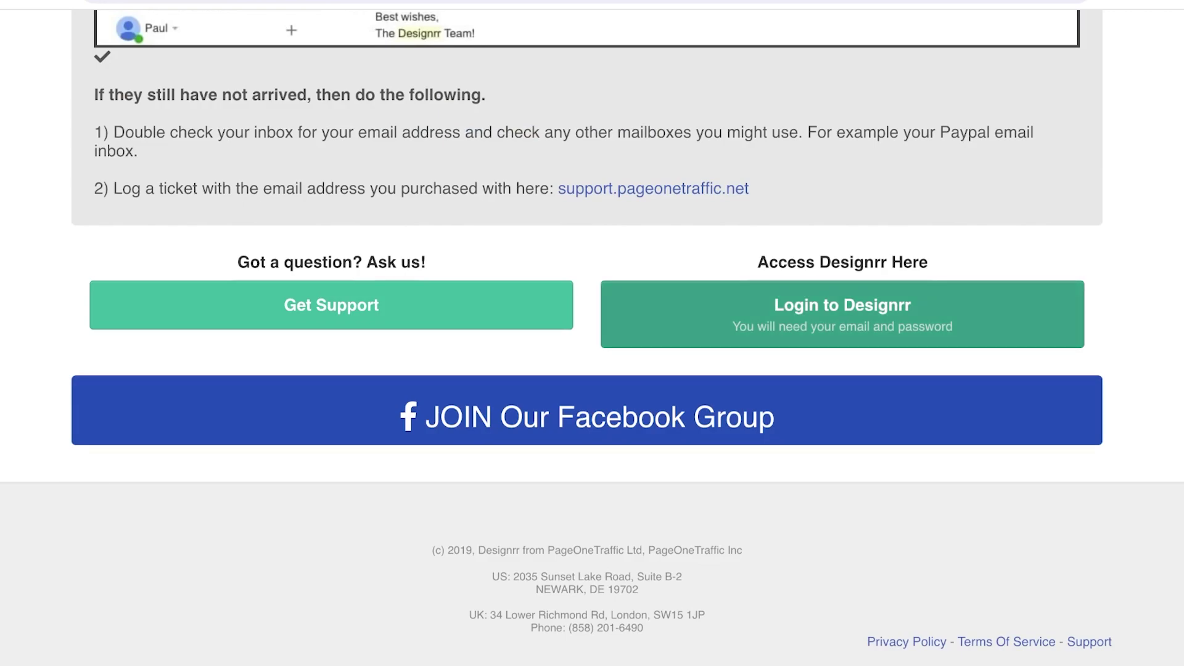
left_click(843, 314)
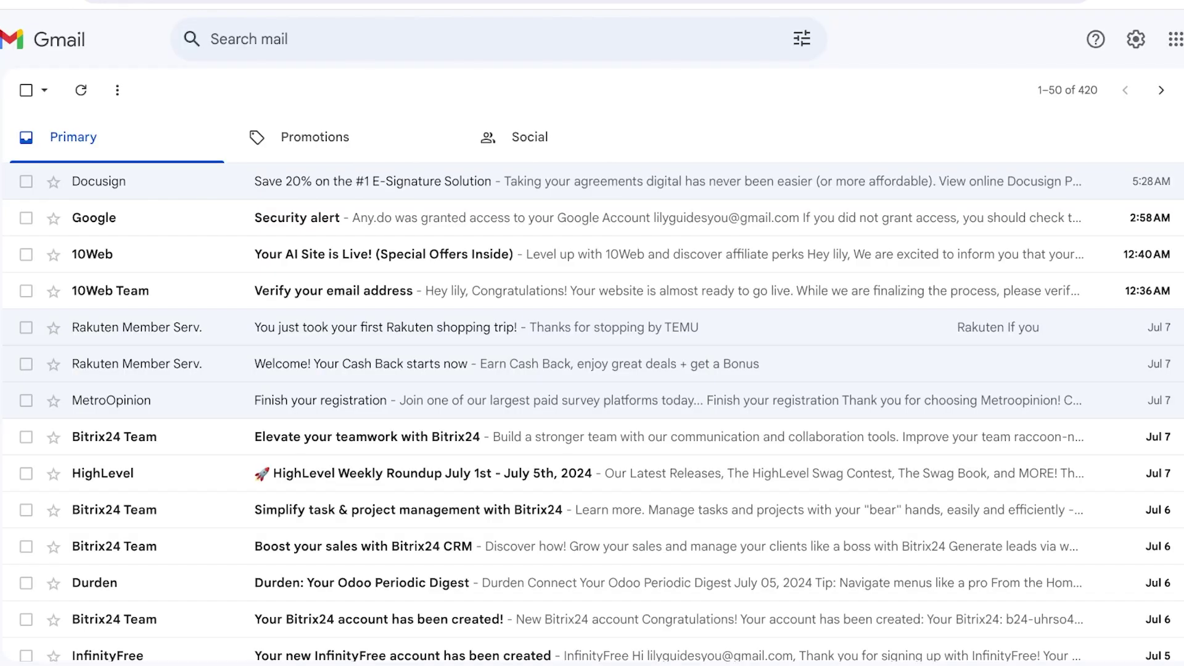
- Open the 'Your Designrr Login Details' email and follow its Create your unique password link
mouse_move(21, 155)
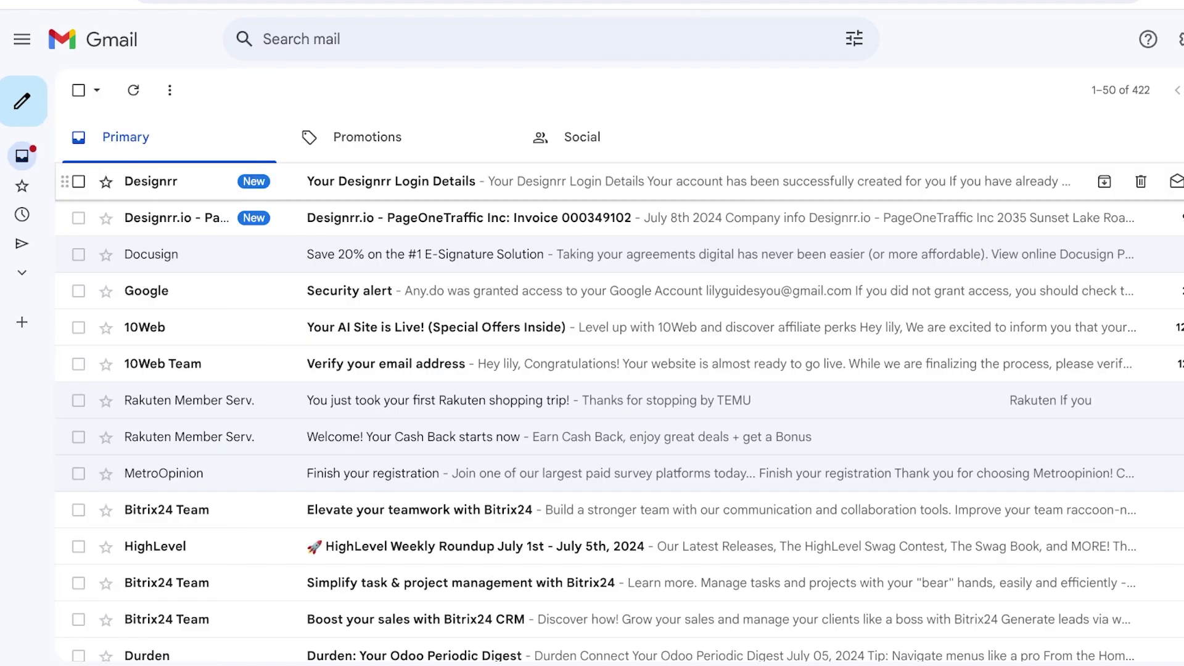
left_click(616, 182)
scroll(673, 371, "down", 3)
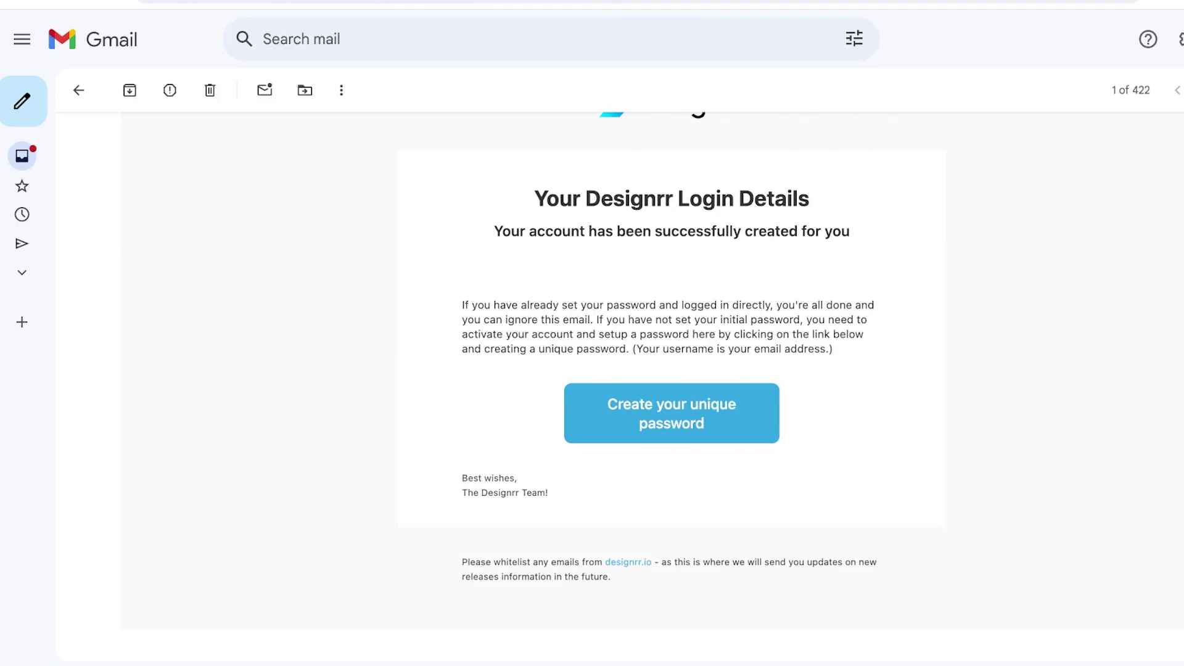
left_click(672, 414)
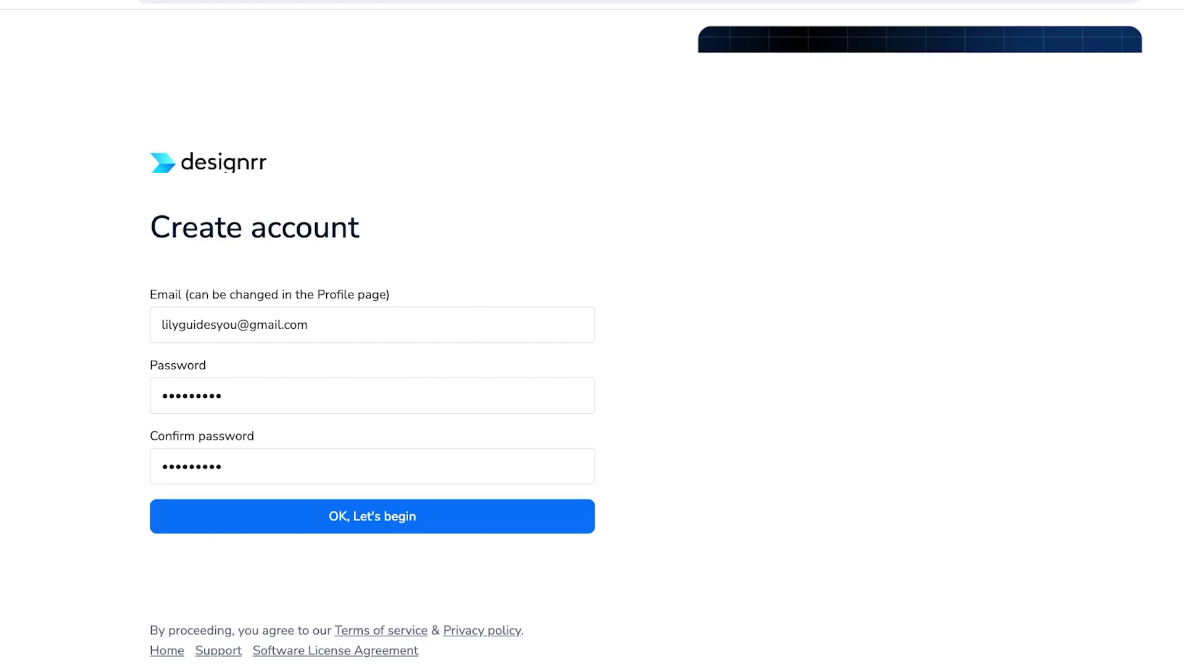
- Submit the filled-in Designrr Create account form from the Confirm password field
left_click(222, 467)
key("Tab")
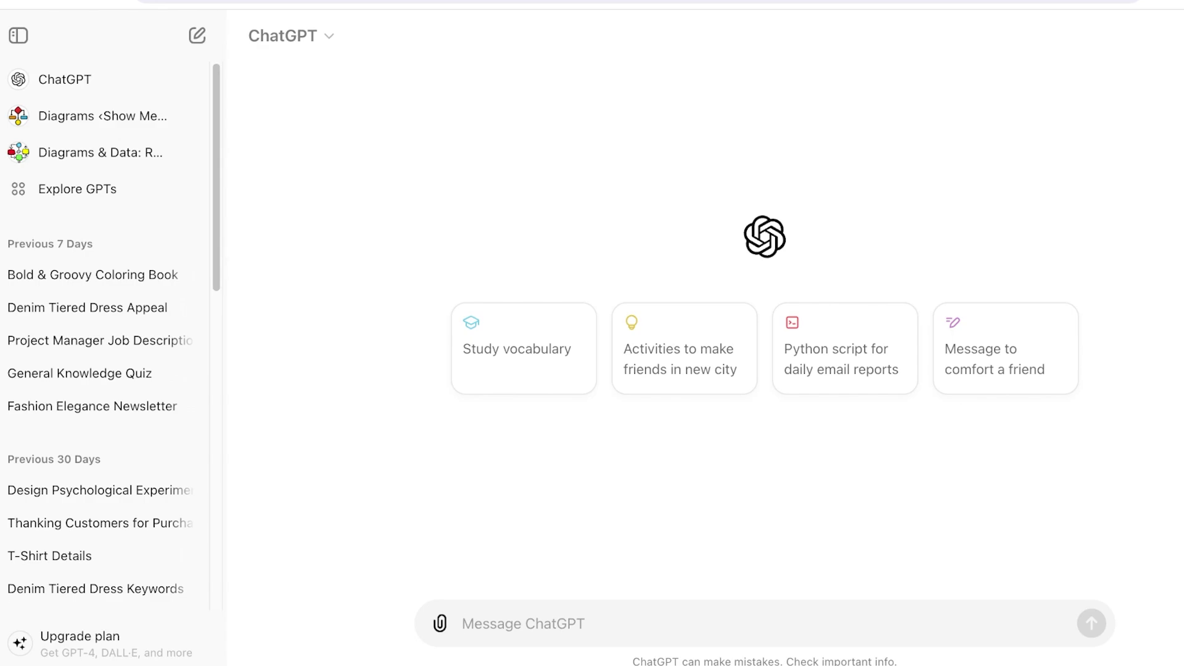
- Ask ChatGPT for a 5-chapter storyline about a girl becoming an adult, finding and losing love
type("Wr")
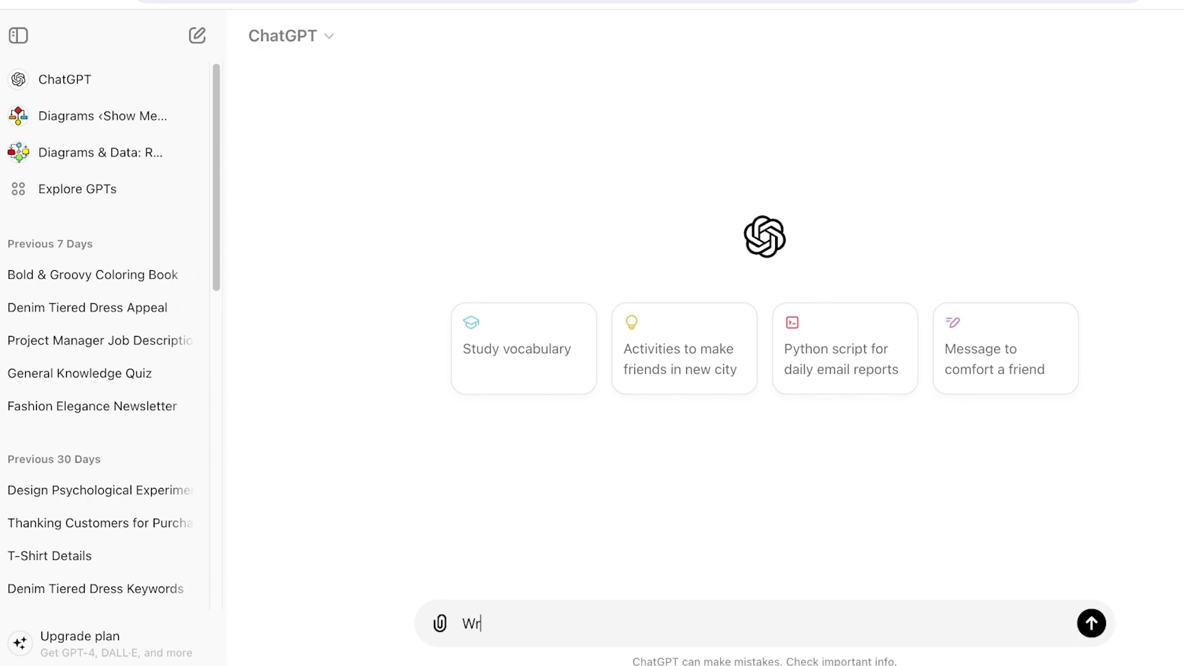
type("ite a storyline for a ")
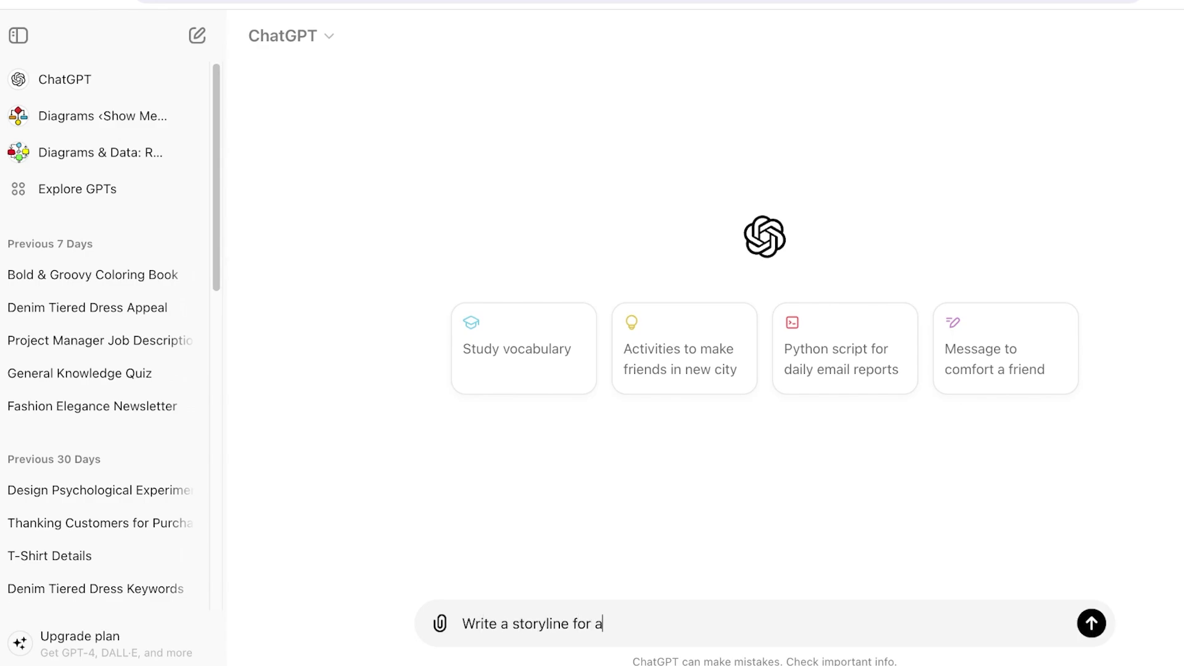
type("10 cha")
key("BackSpace")
key("BackSpace")
key("BackSpace")
key("BackSpace")
key("BackSpace")
type("5 chapter book ")
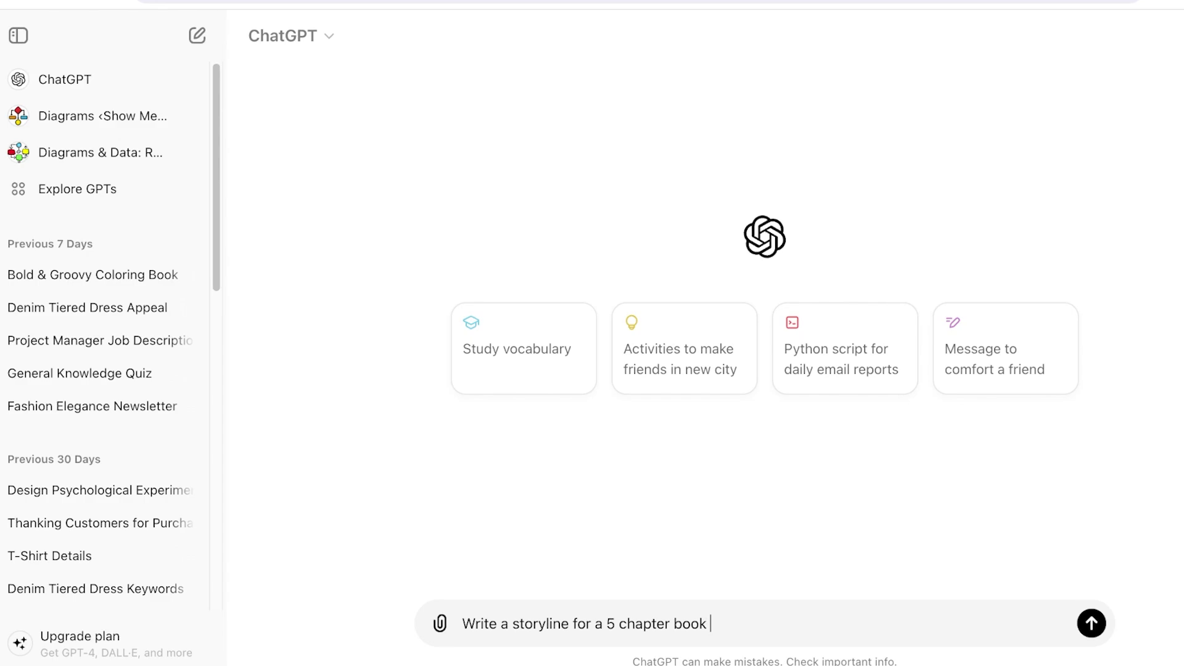
type("where a girl transistions from a")
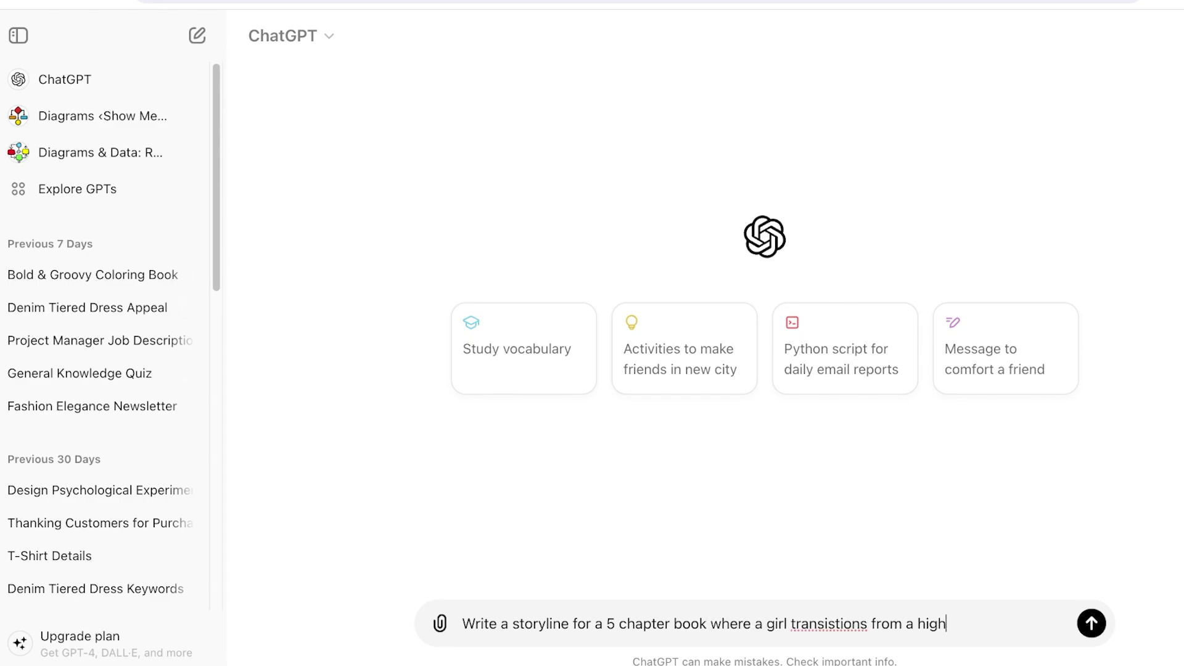
type("teen ")
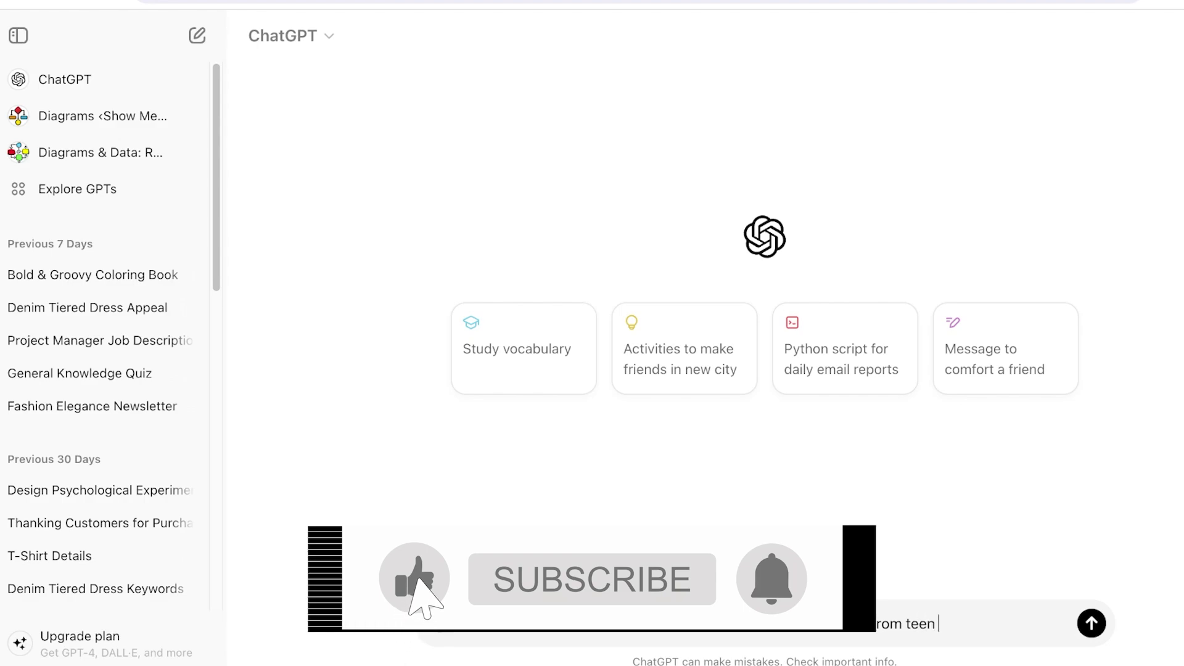
type("to a adult with")
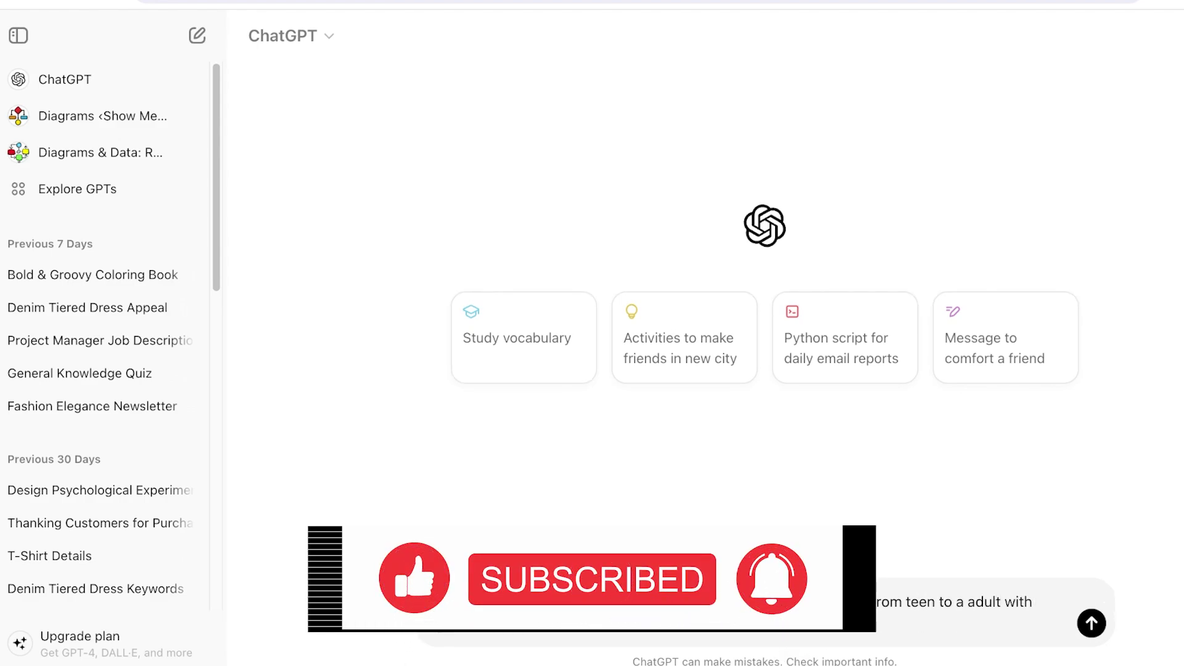
type(" resposibilties and ")
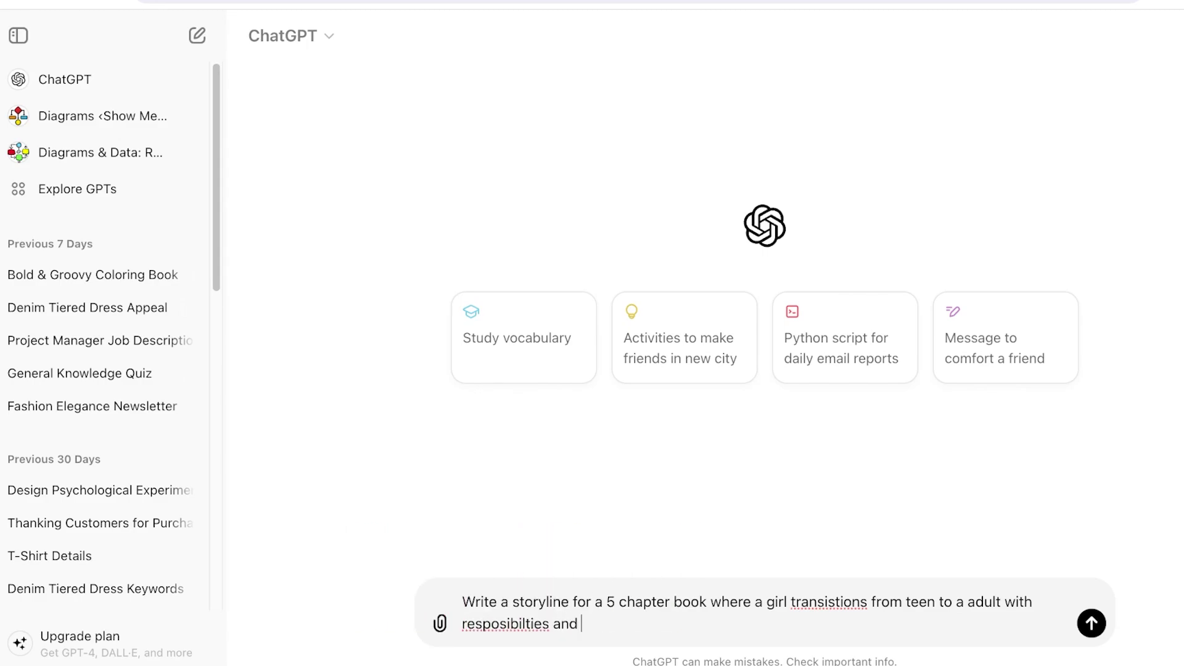
type("learns to deal with the di")
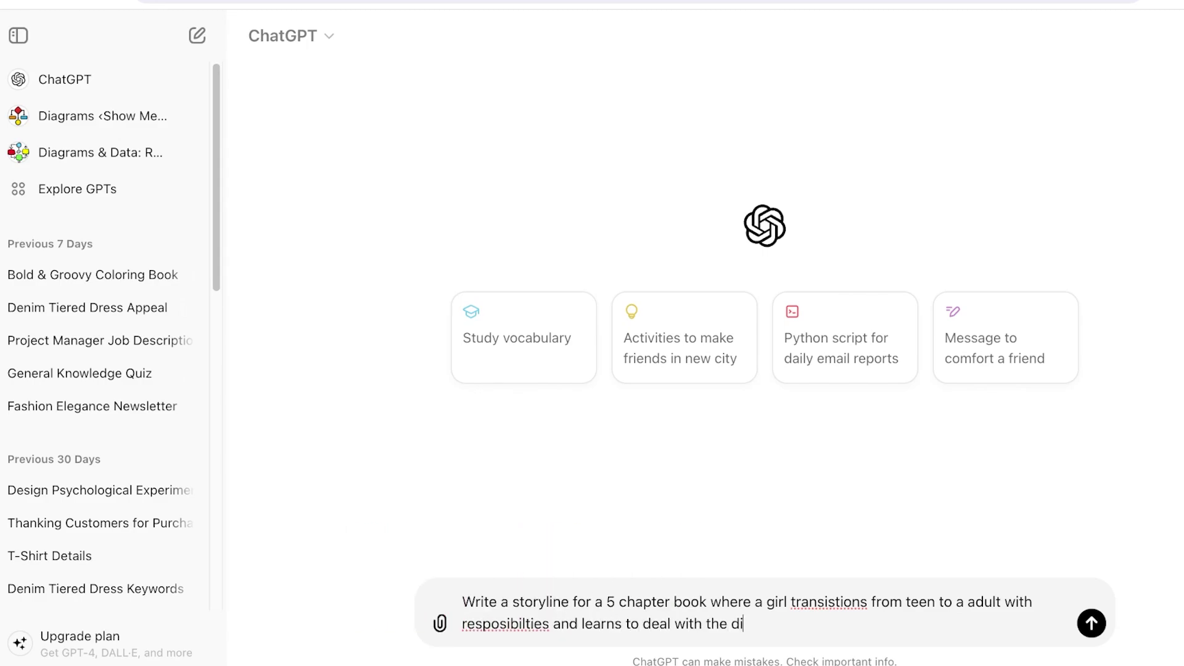
type("ifficulties of live")
key("BackSpace")
key("BackSpace")
key("BackSpace")
type("fe and love. ")
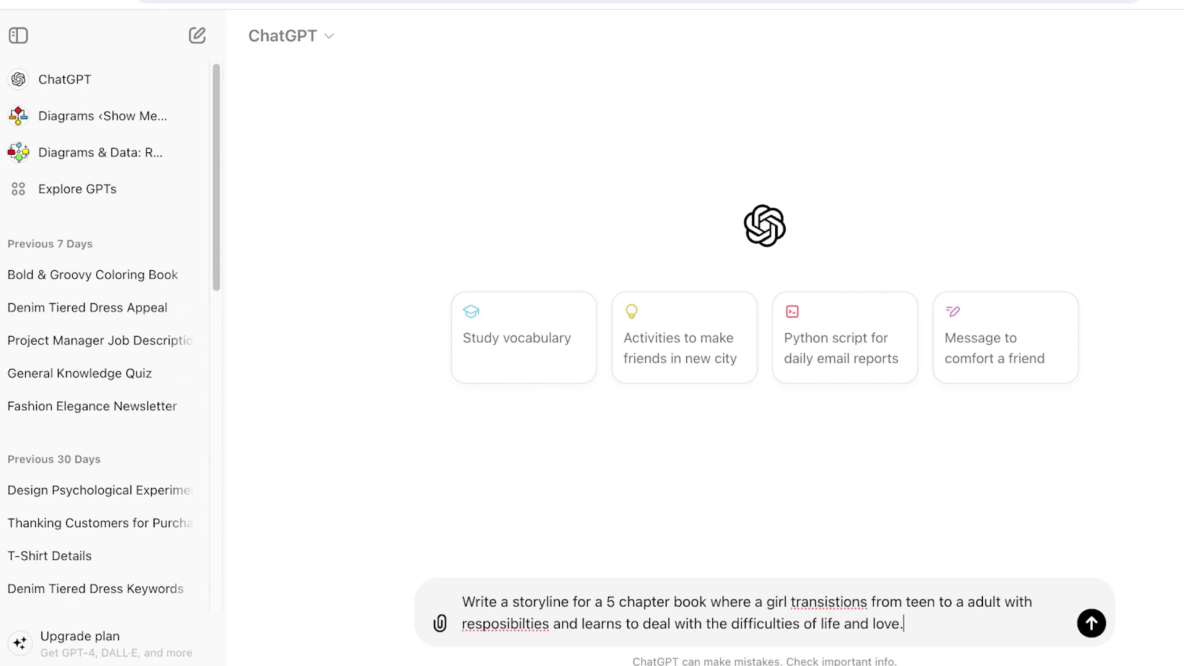
type("She finds solance i")
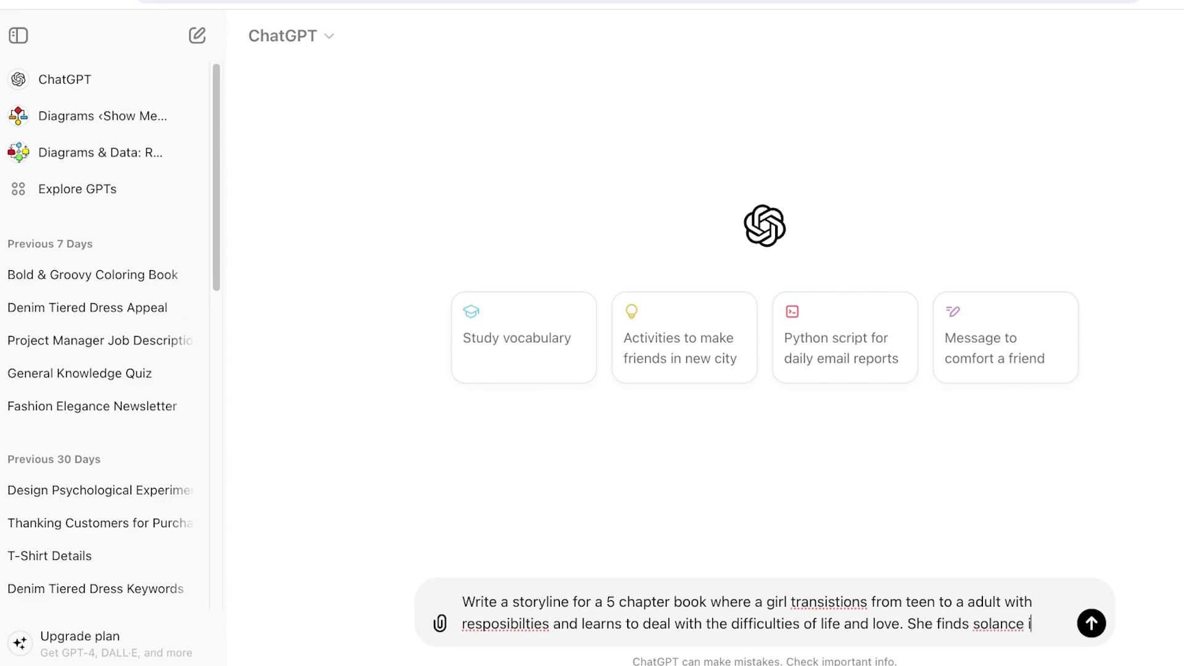
type("n a man who ")
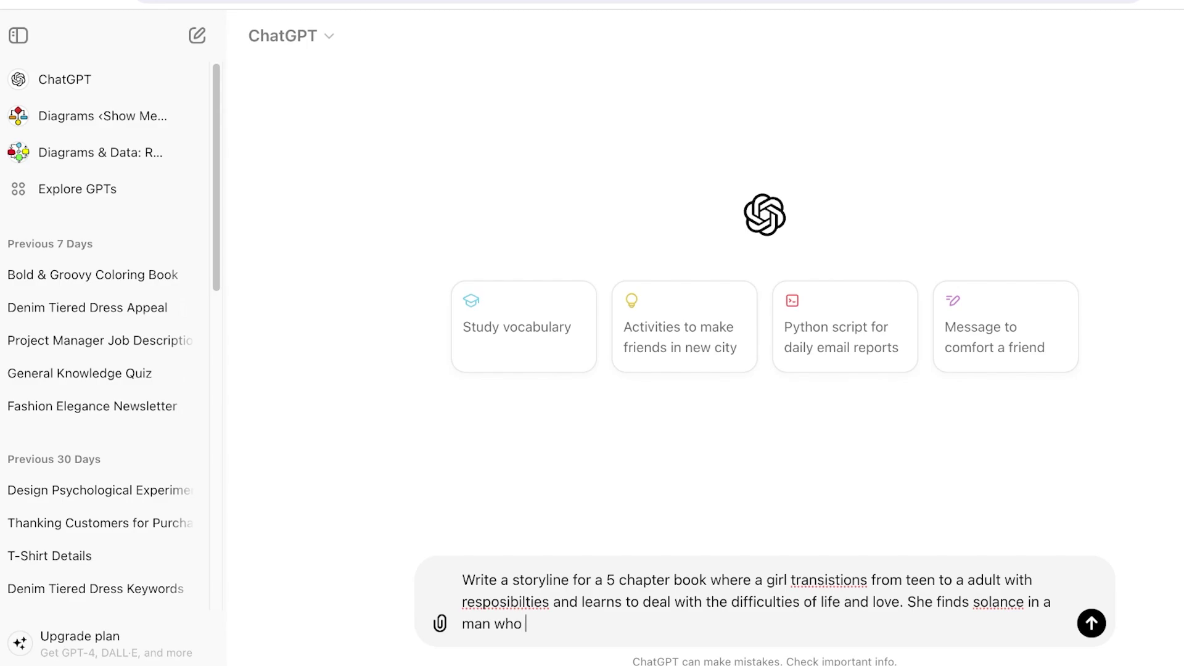
type("leaves her at the end but she move")
key("BackSpace")
key("BackSpace")
key("BackSpace")
key("BackSpace")
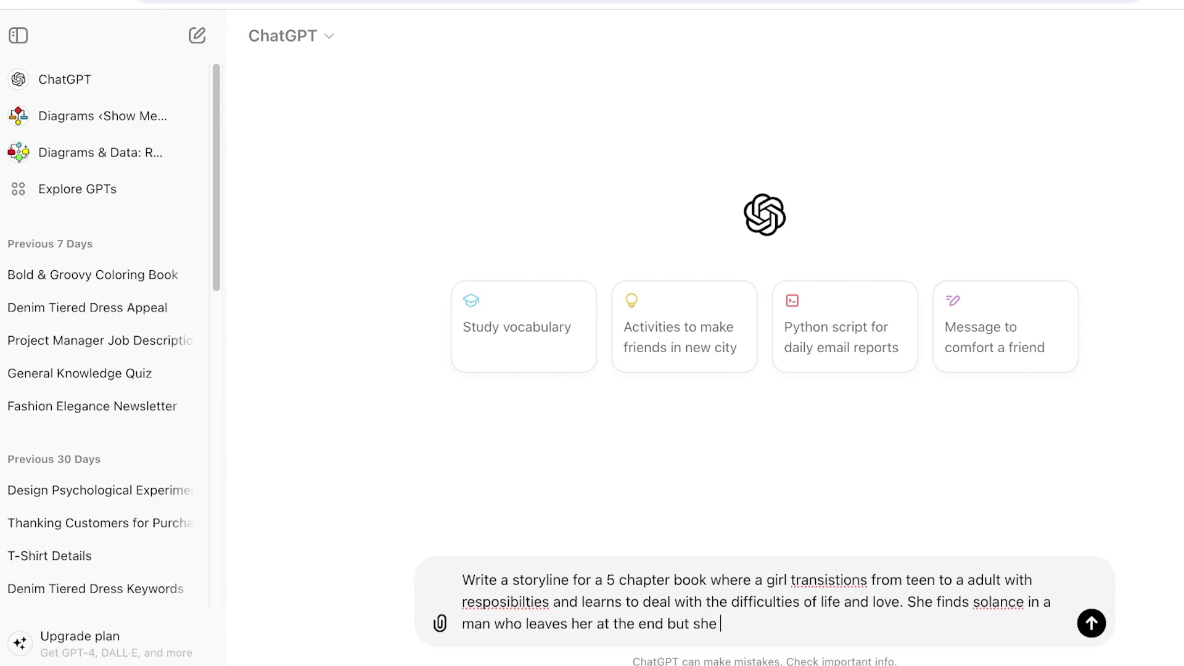
type("learns to live withou")
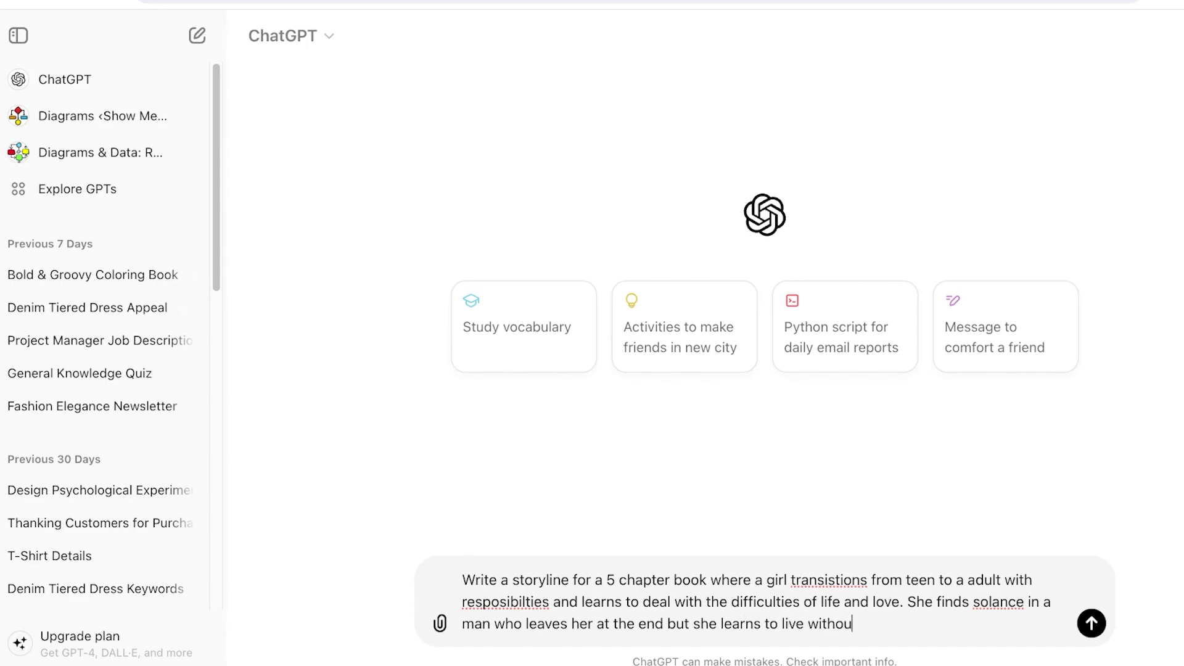
type("t while still being devoted to him.")
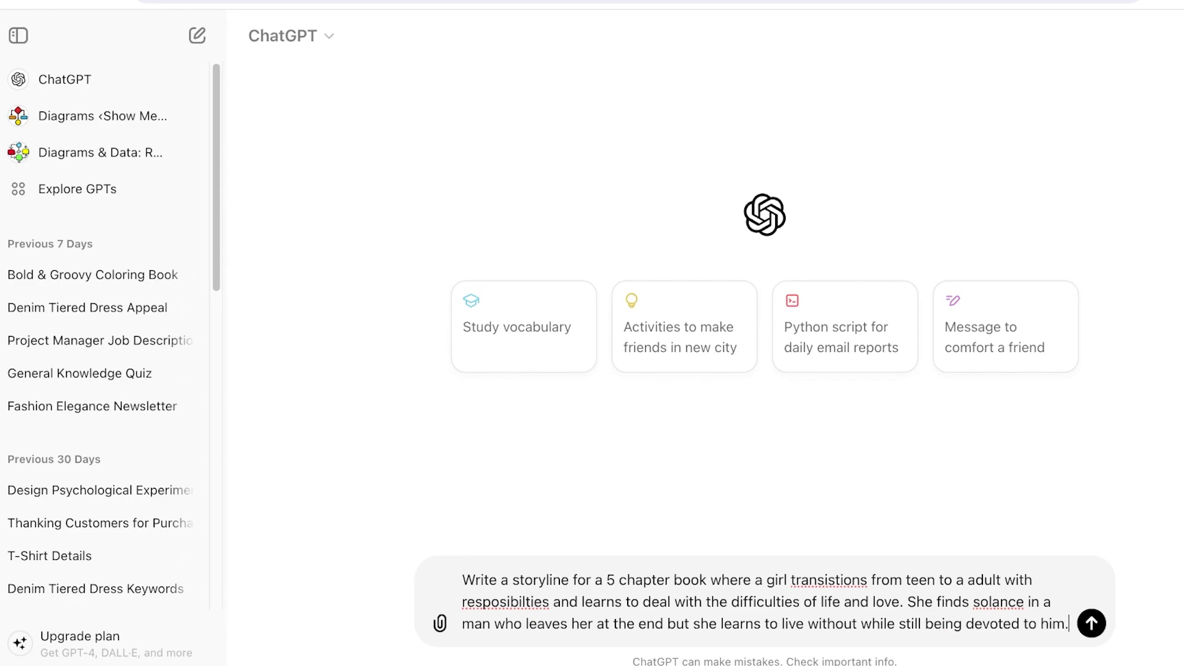
key("Return")
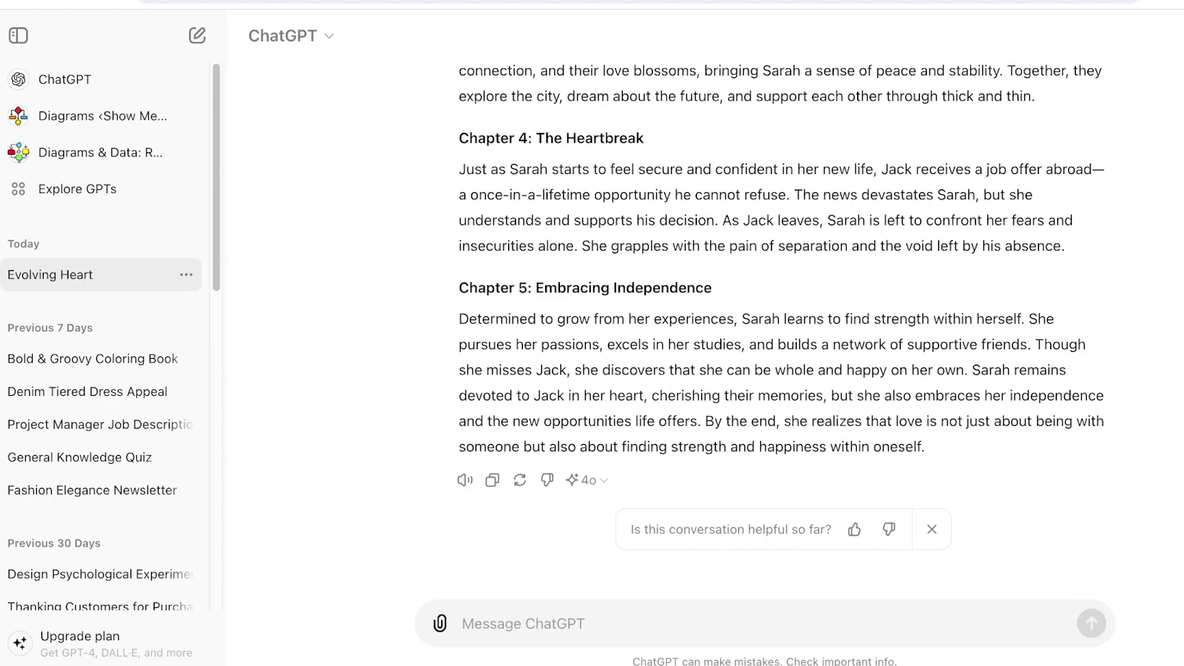
scroll(781, 321, "up", 10)
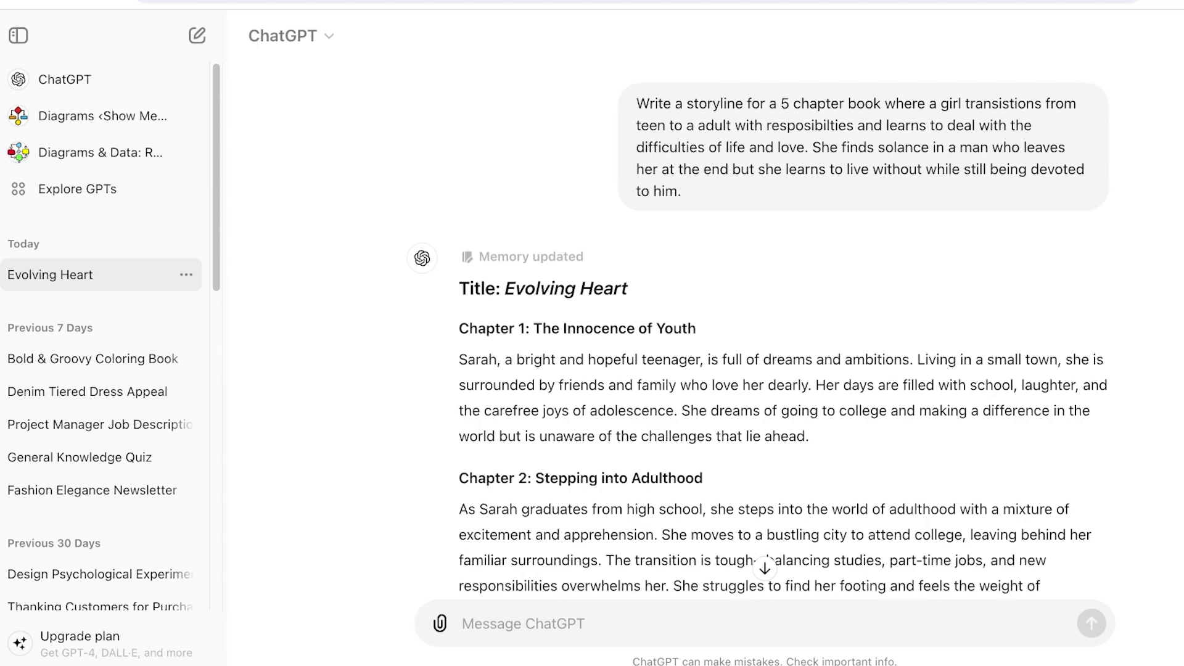
- Ask ChatGPT to write chapter one fully with details, making it 3000 words
type("write c")
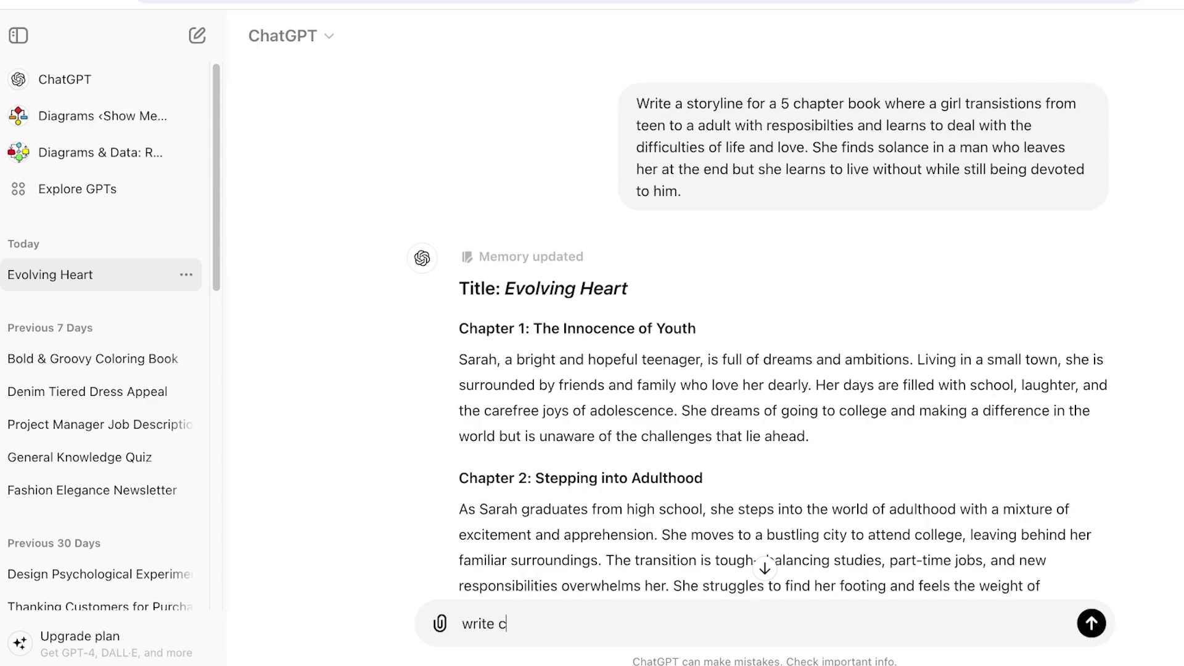
type("hapter one fully with details,")
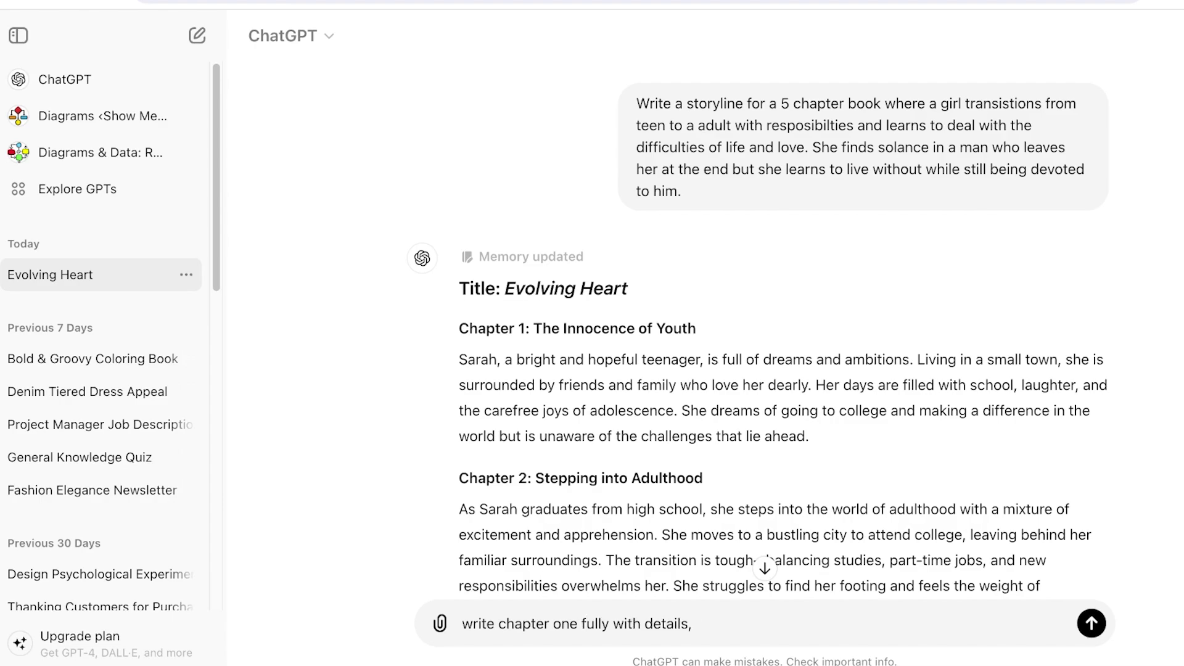
type(" make it 3000 words")
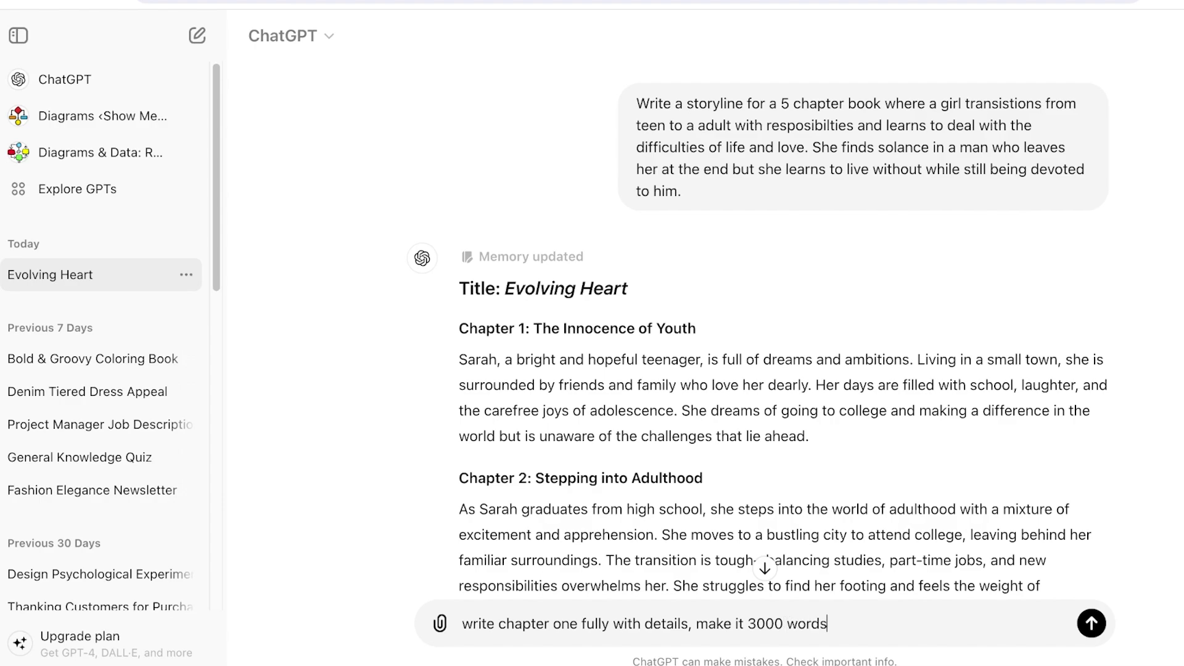
key("Return")
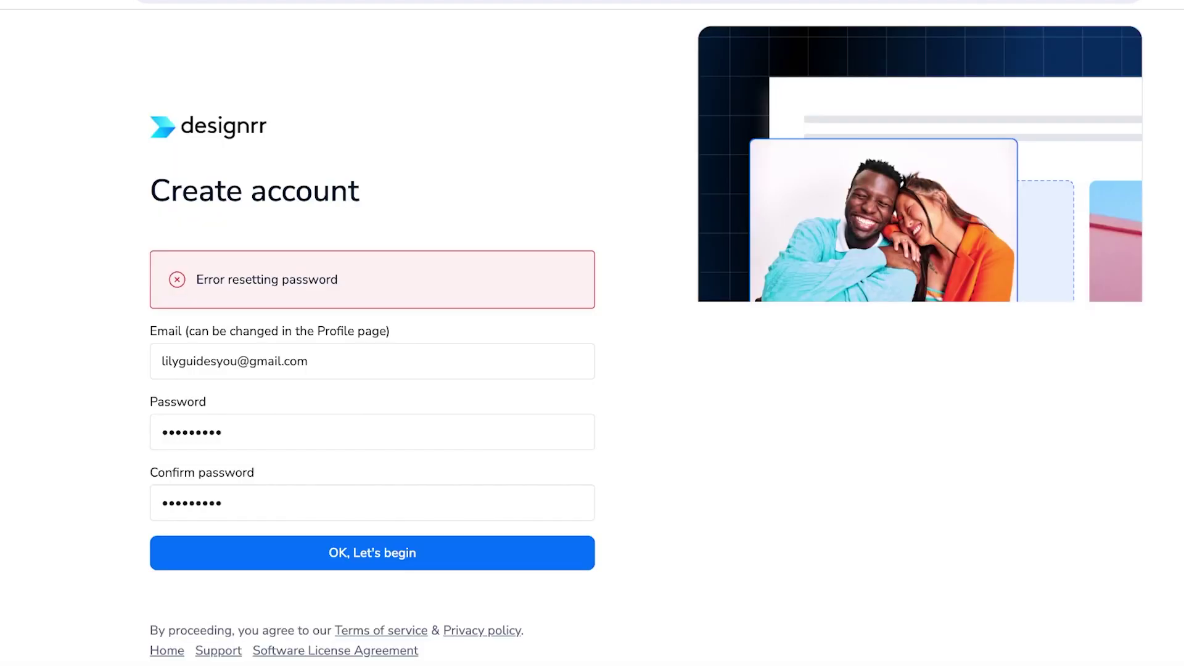
- Resubmit the Designrr account form, retyping the password and selecting the confirmation password
left_click(372, 552)
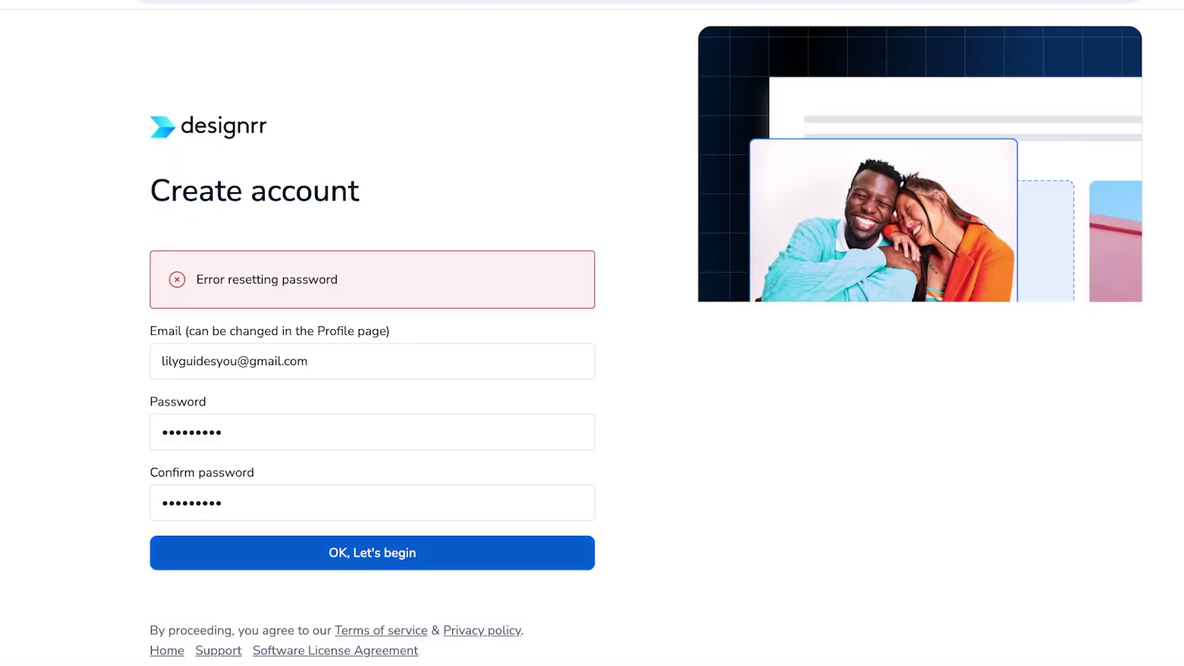
left_click(372, 432)
key("ctrl+a")
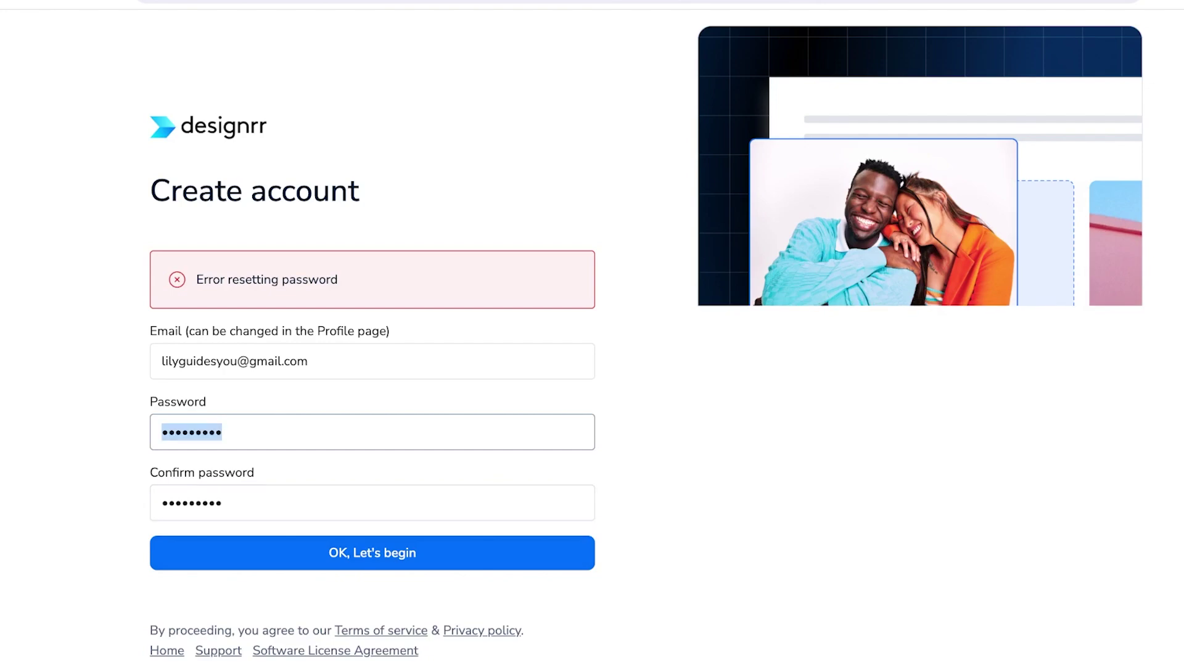
type("•••••••••")
left_click(372, 503)
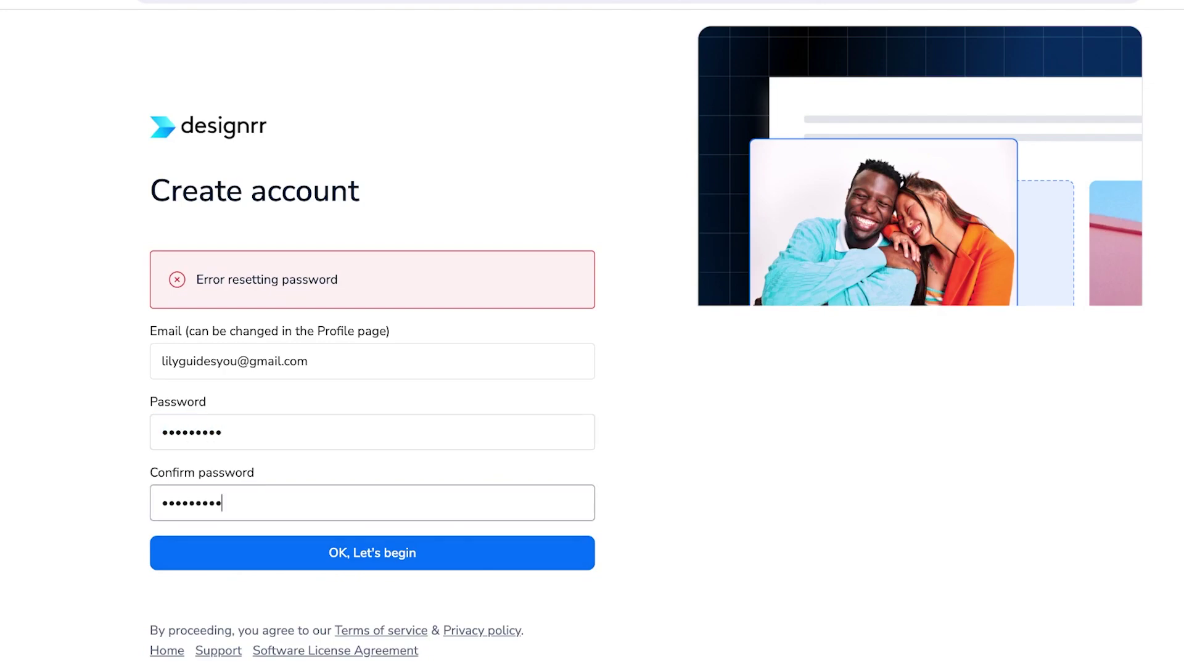
key("ctrl+a")
type("•••••••••")
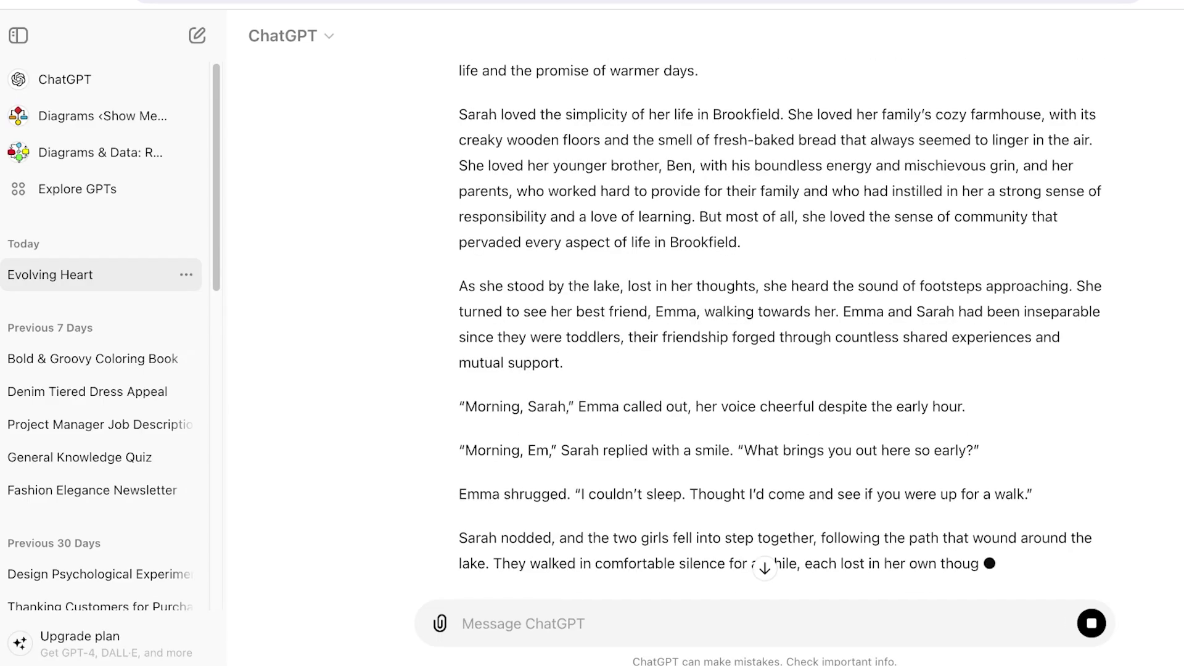
- Review the generated Chapter 1 'The Innocence of Youth' and select the original storyline prompt
scroll(783, 345, "down", 1)
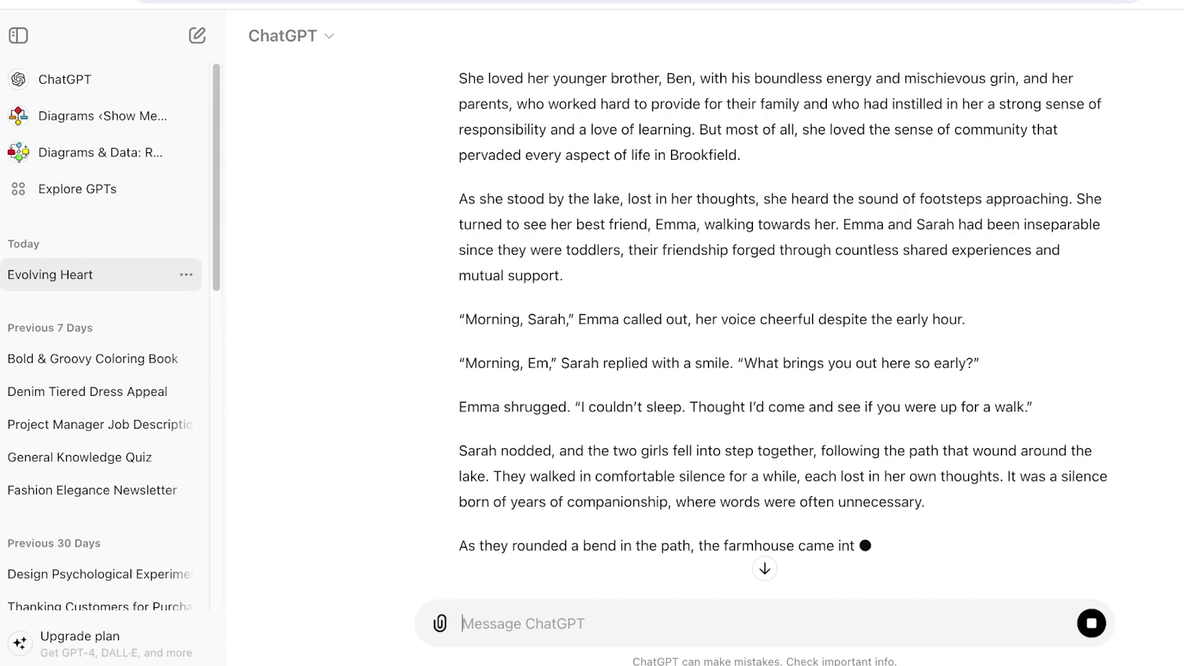
scroll(783, 345, "up", 10)
scroll(784, 345, "down", 15)
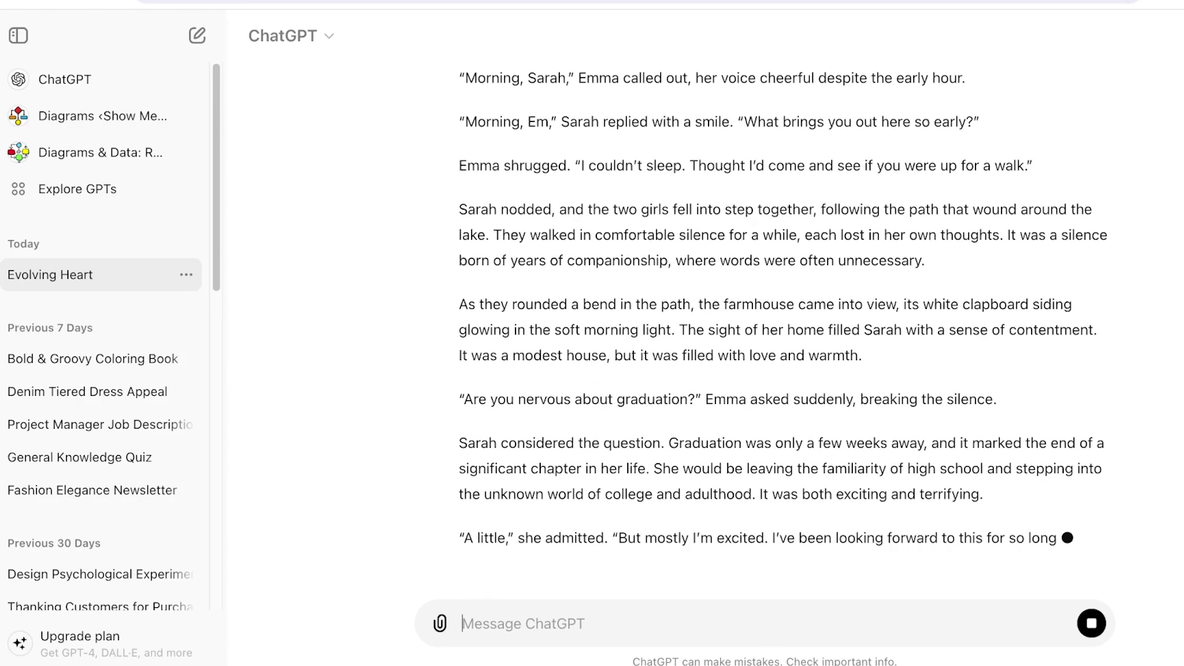
scroll(784, 326, "up", 15)
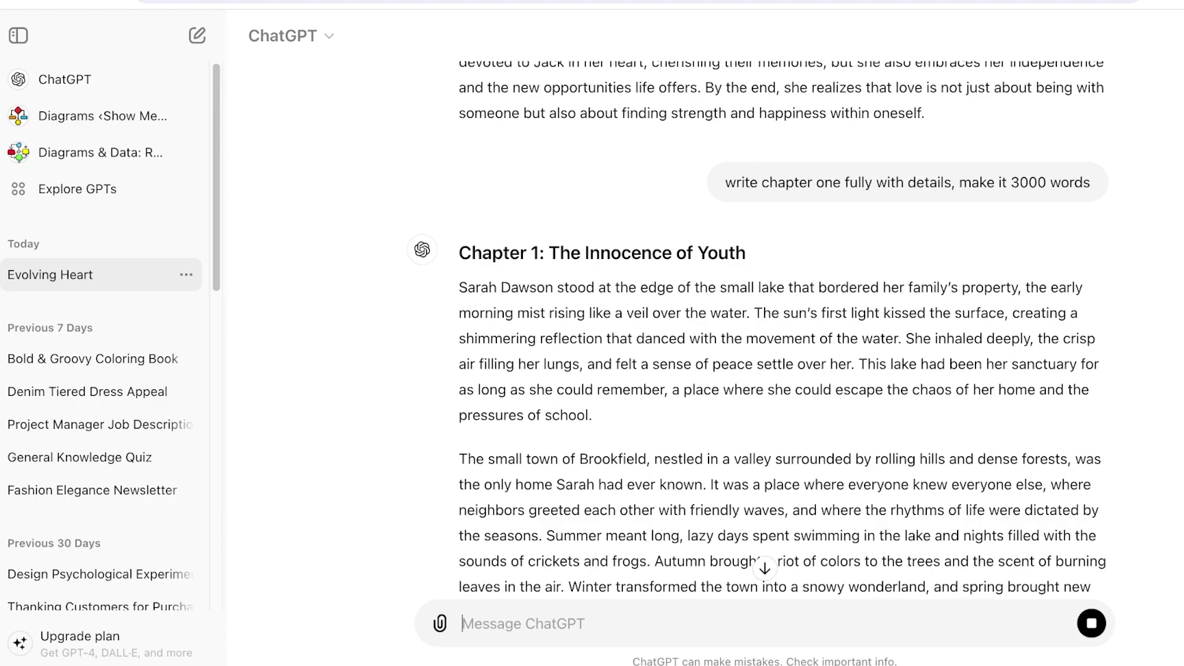
scroll(784, 327, "down", 4)
scroll(784, 326, "down", 4)
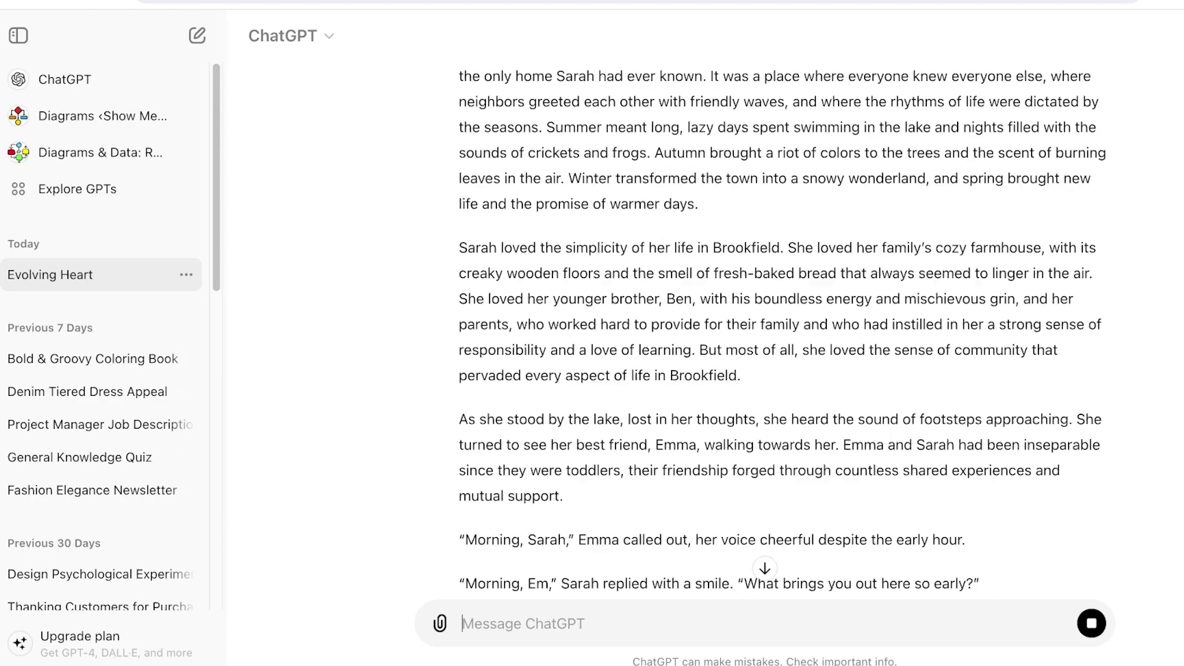
scroll(784, 327, "down", 3)
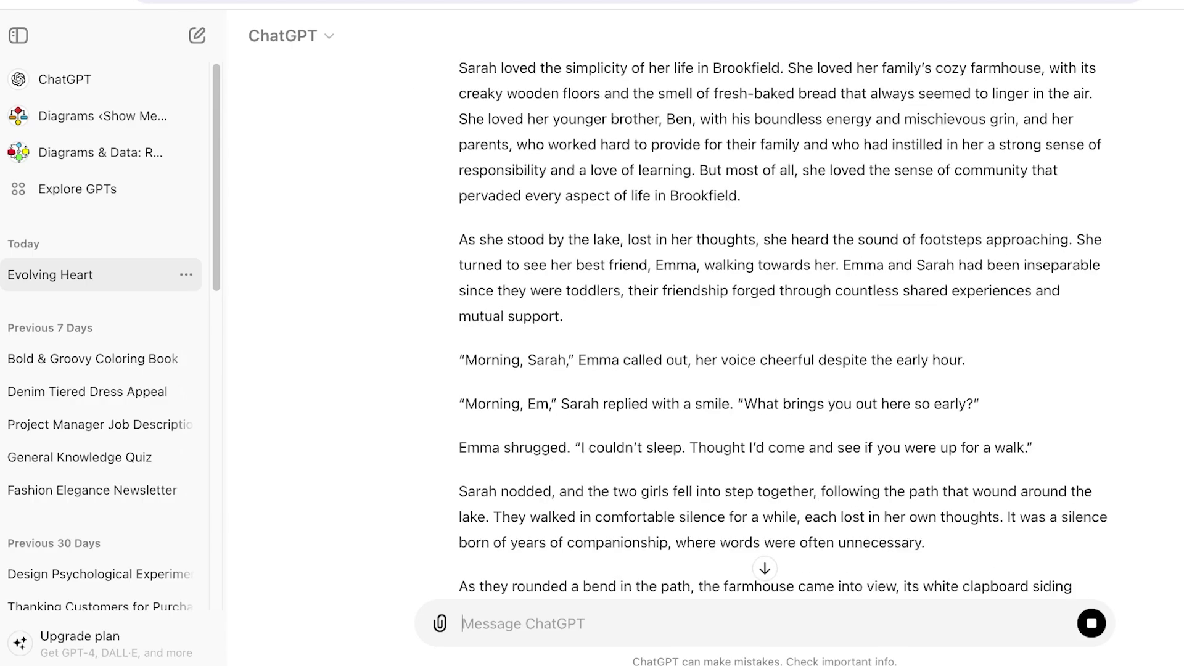
scroll(784, 326, "down", 3)
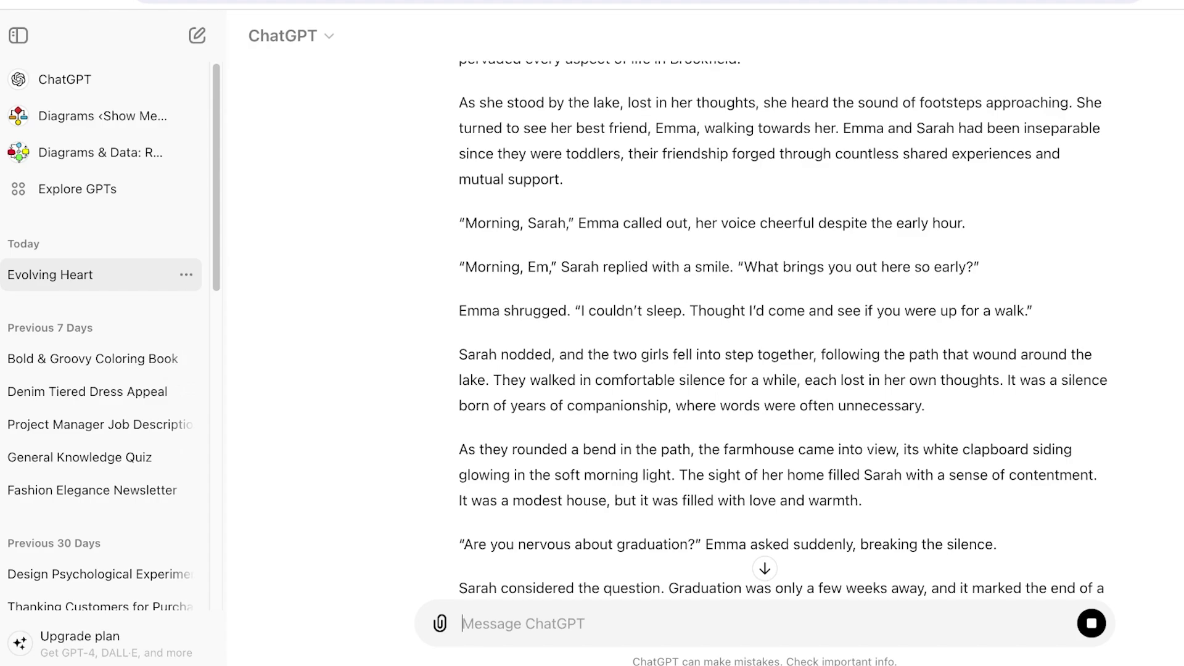
scroll(784, 327, "down", 10)
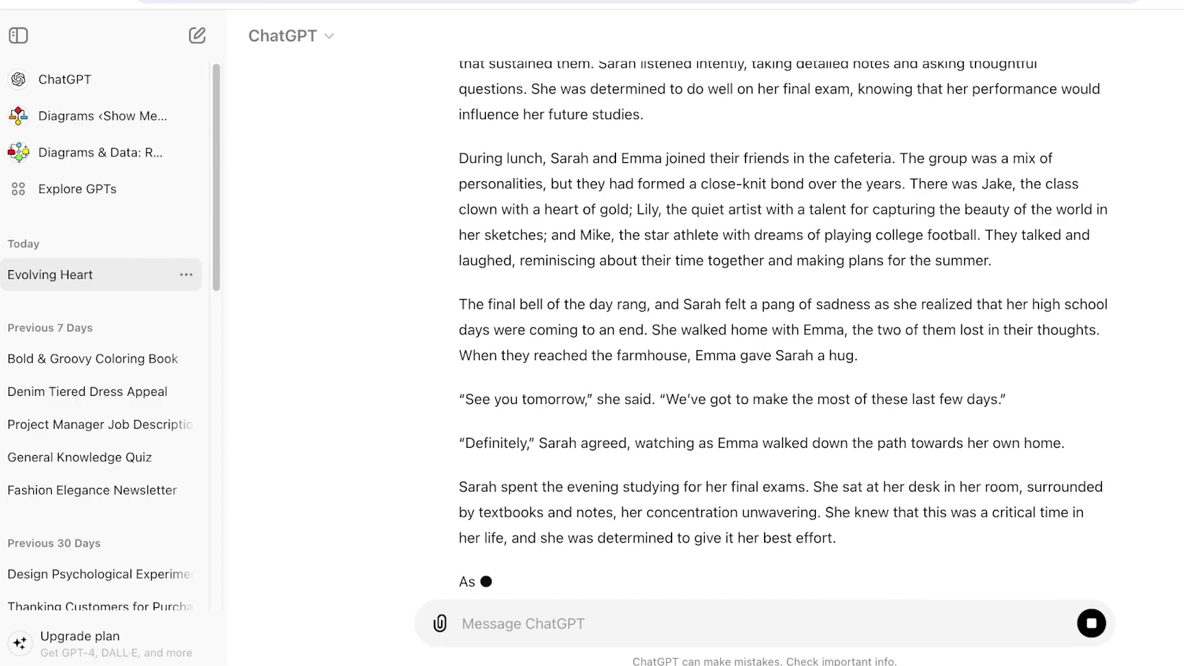
scroll(784, 333, "up", 20)
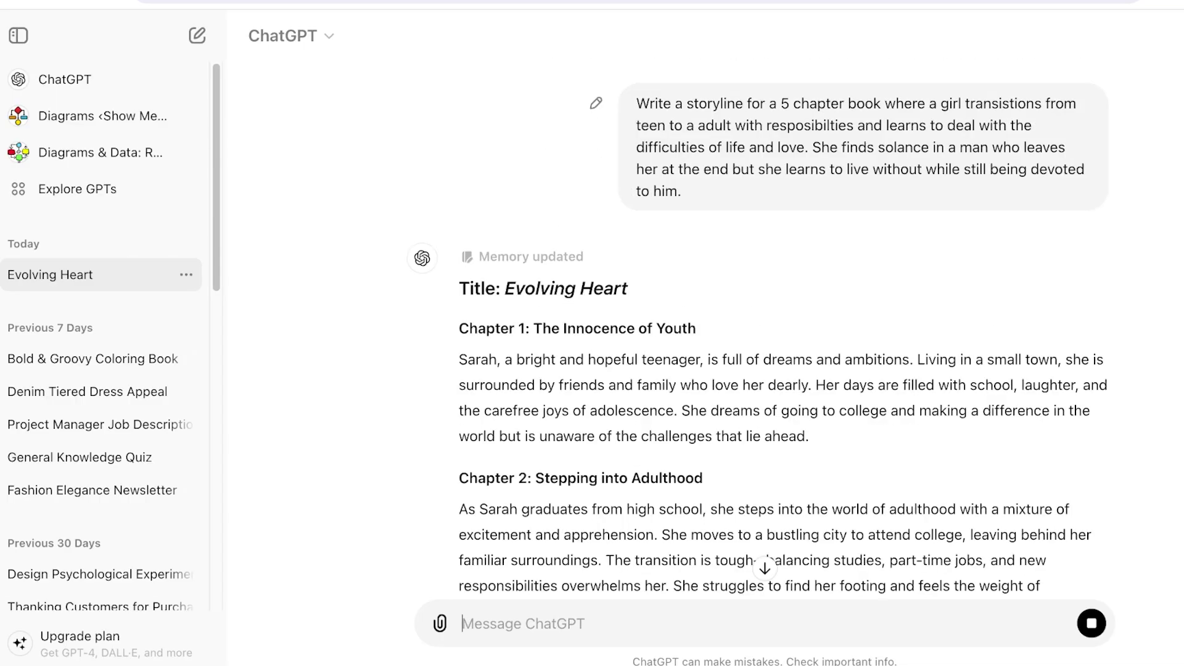
left_click_drag(636, 103, 682, 192)
scroll(682, 192, "down", 15)
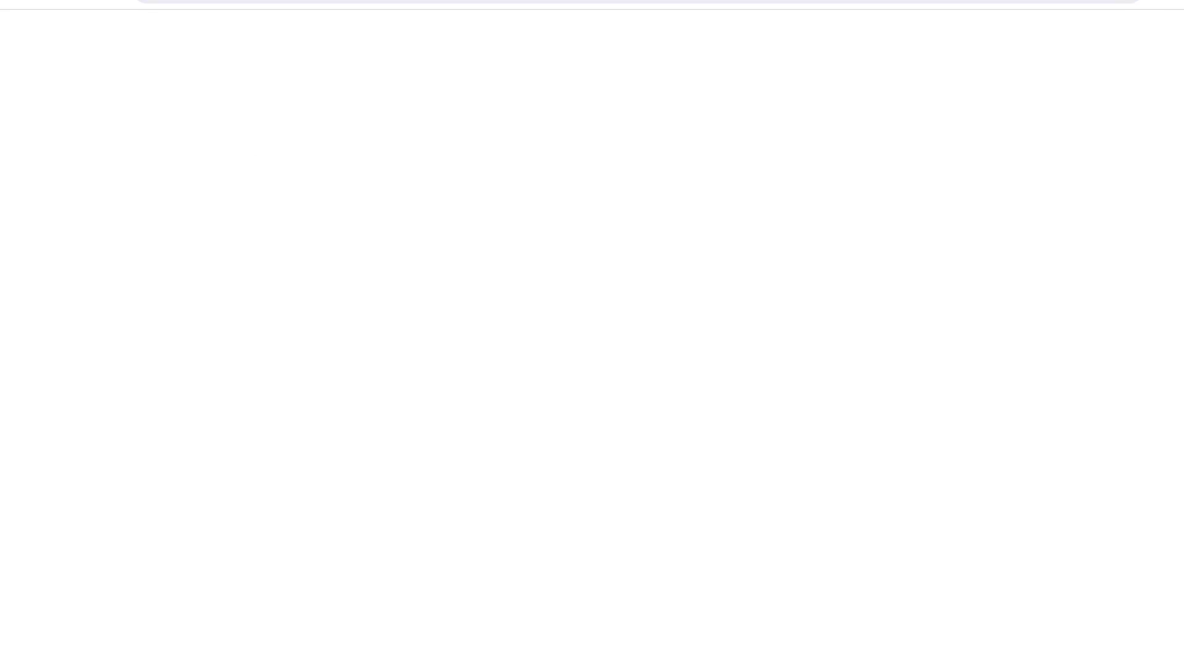
scroll(783, 322, "up", 15)
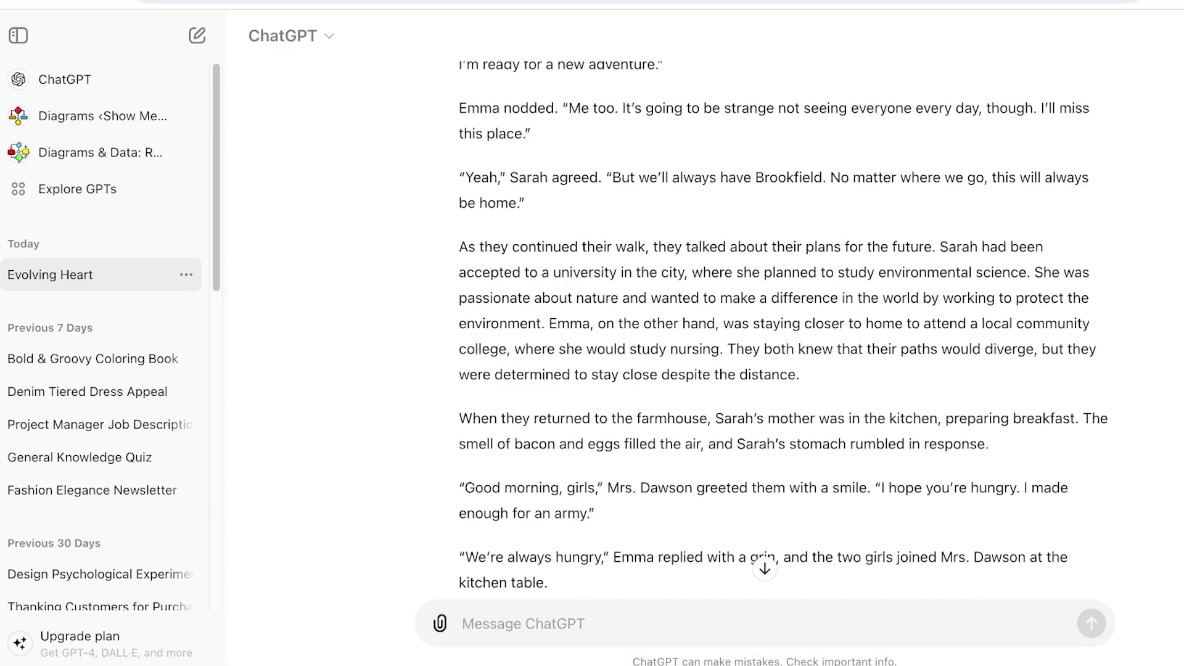
scroll(784, 333, "up", 20)
scroll(784, 333, "down", 20)
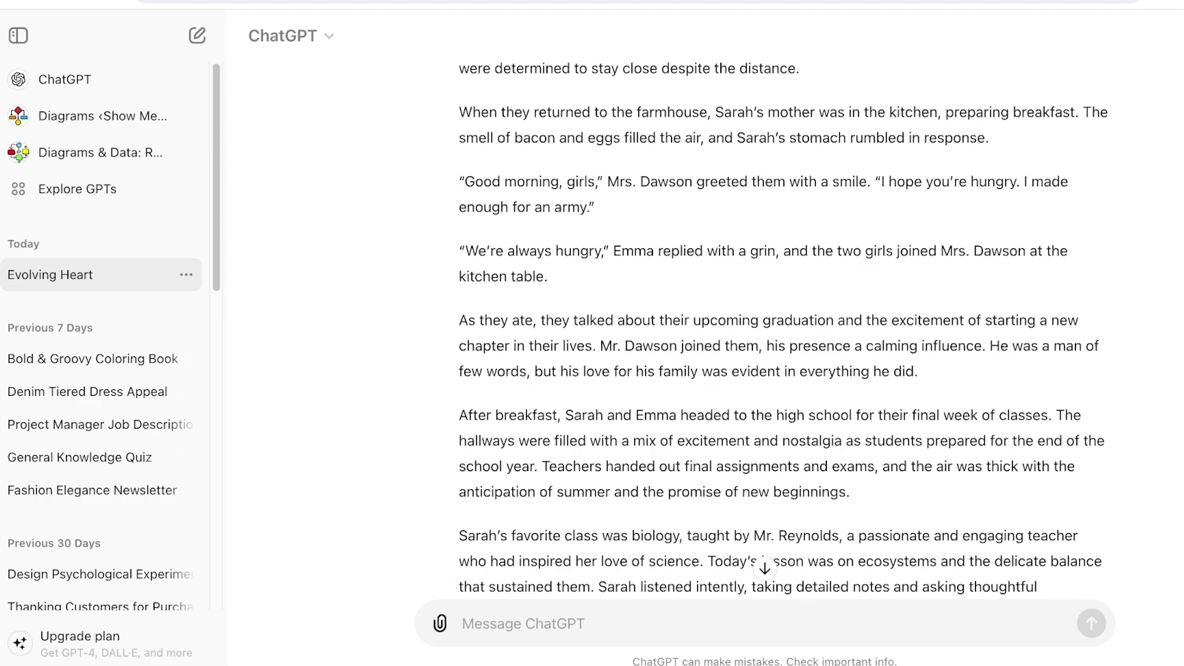
scroll(783, 333, "down", 15)
scroll(784, 334, "up", 20)
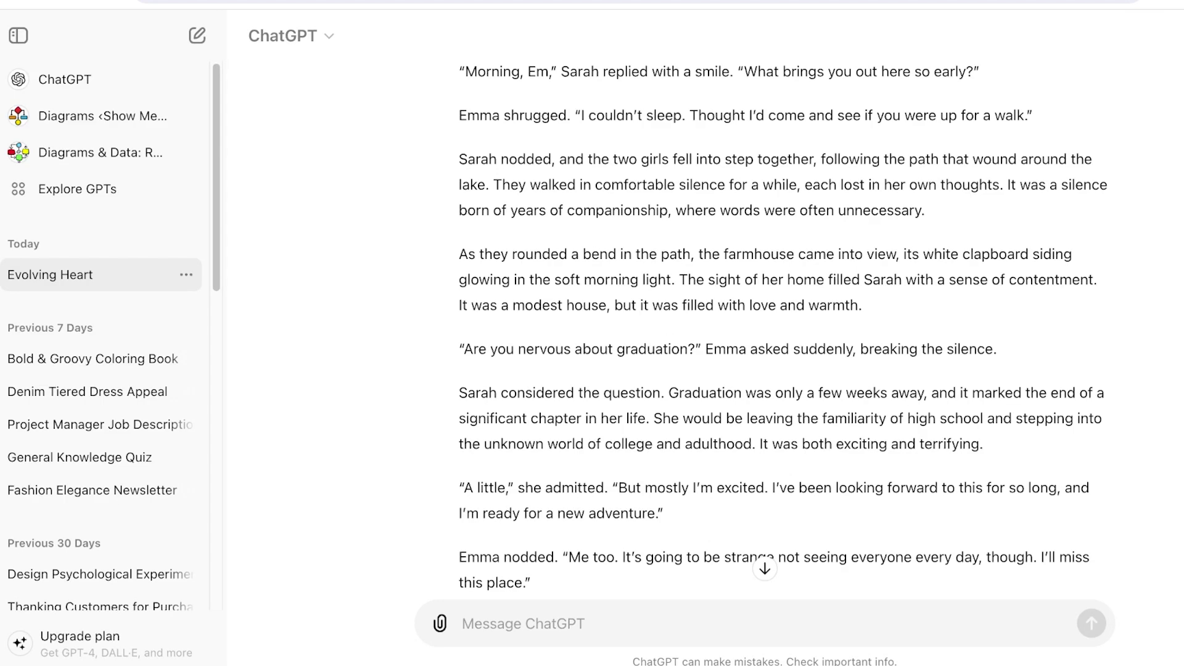
scroll(784, 333, "down", 8)
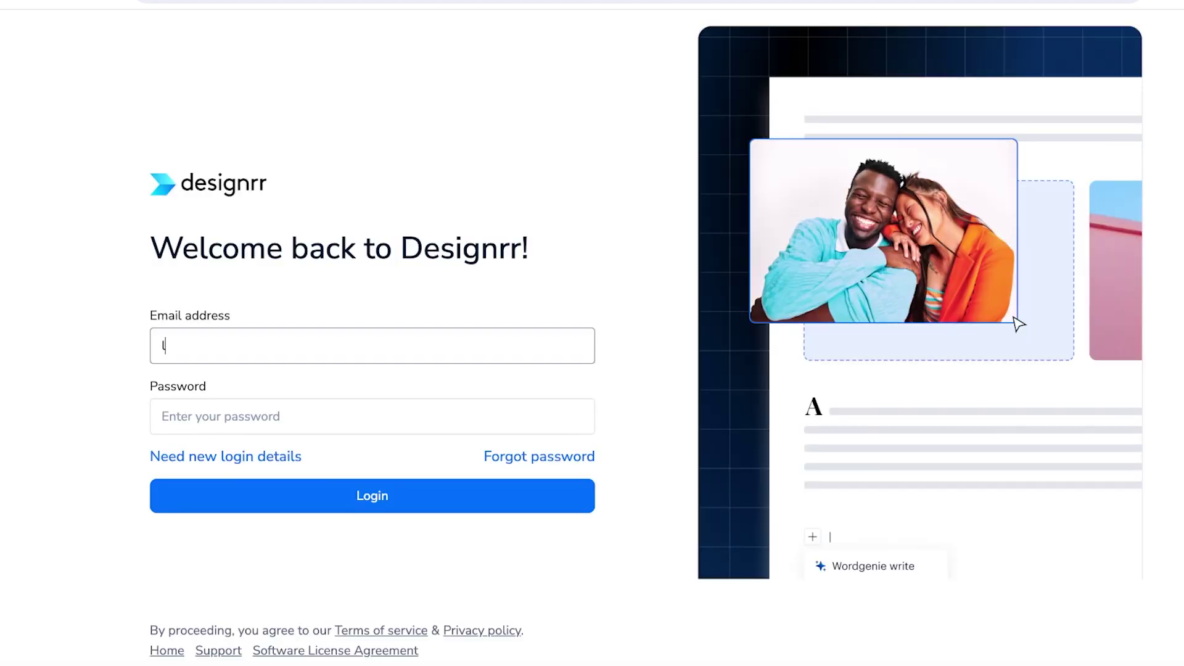
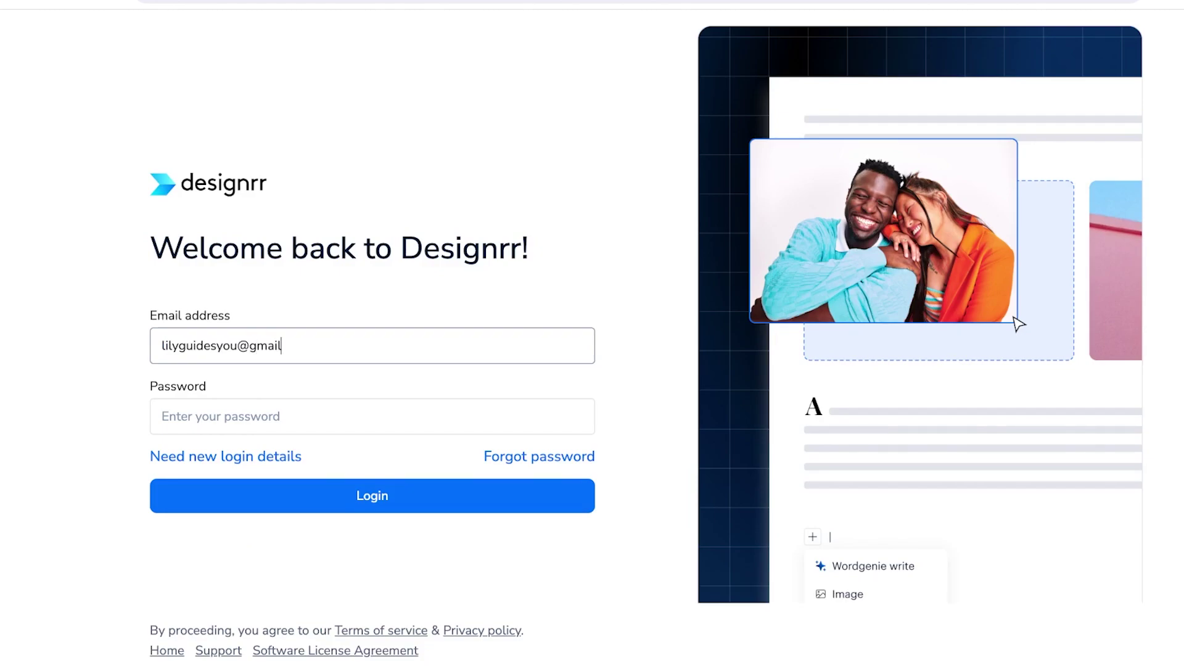
- Enter the account email address and password on the Designrr Welcome back login page
key("Tab")
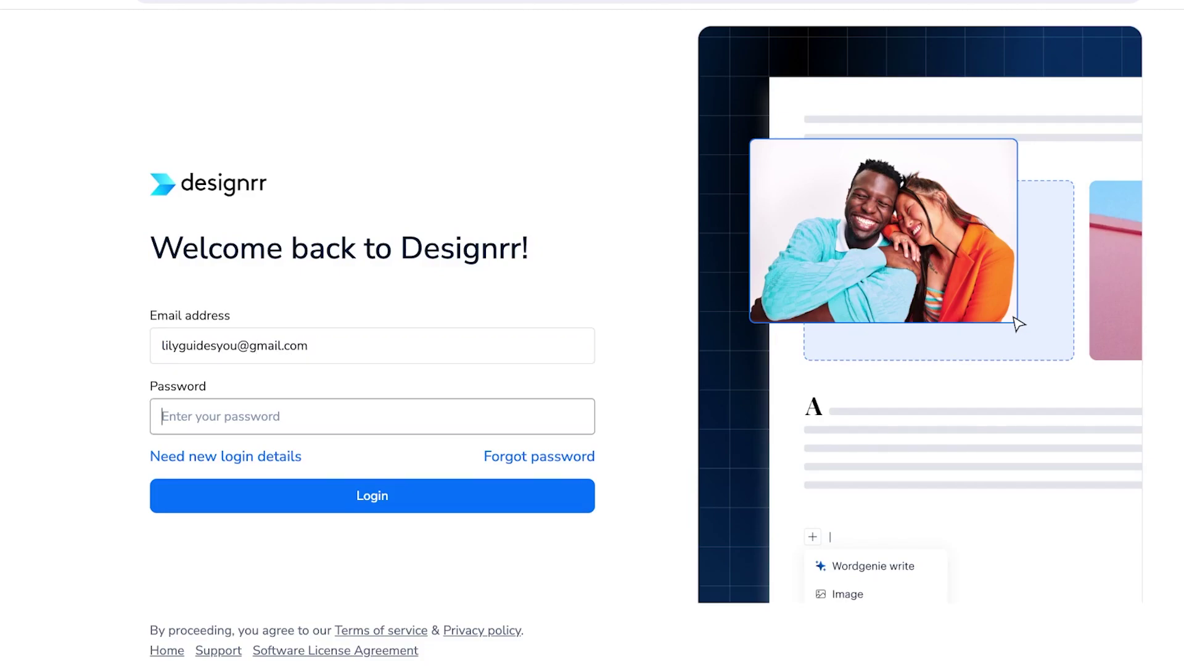
type("•••••••••")
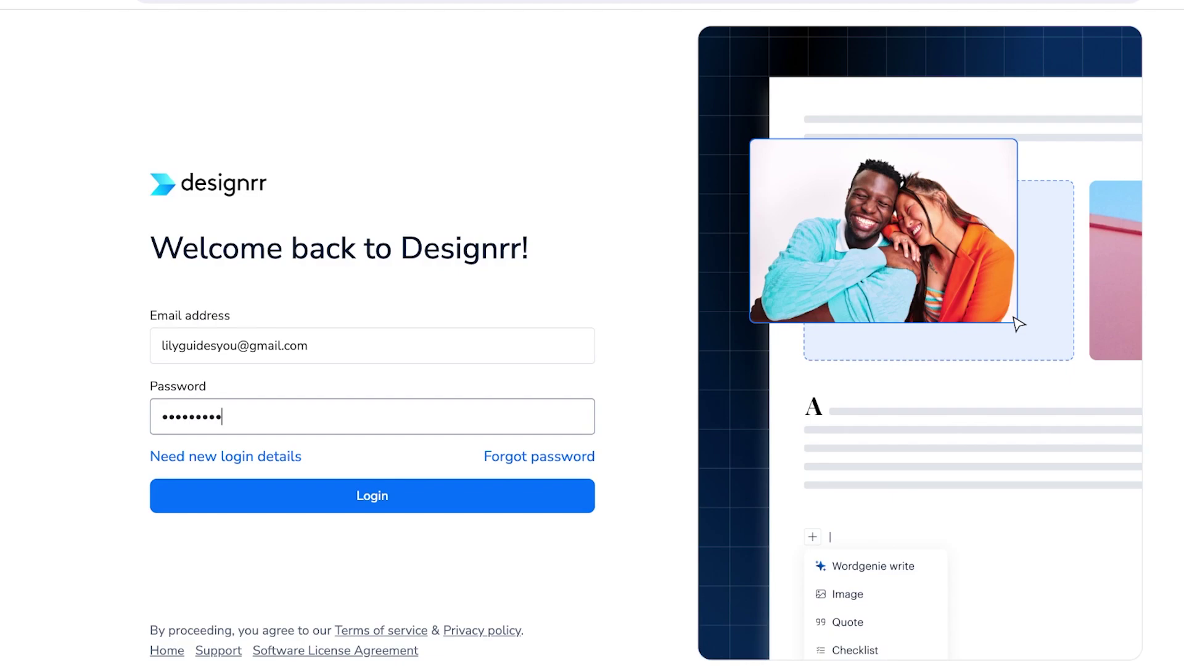
- Log in and set the new eBook to publish as a Flipbook, started from scratch
key("Return")
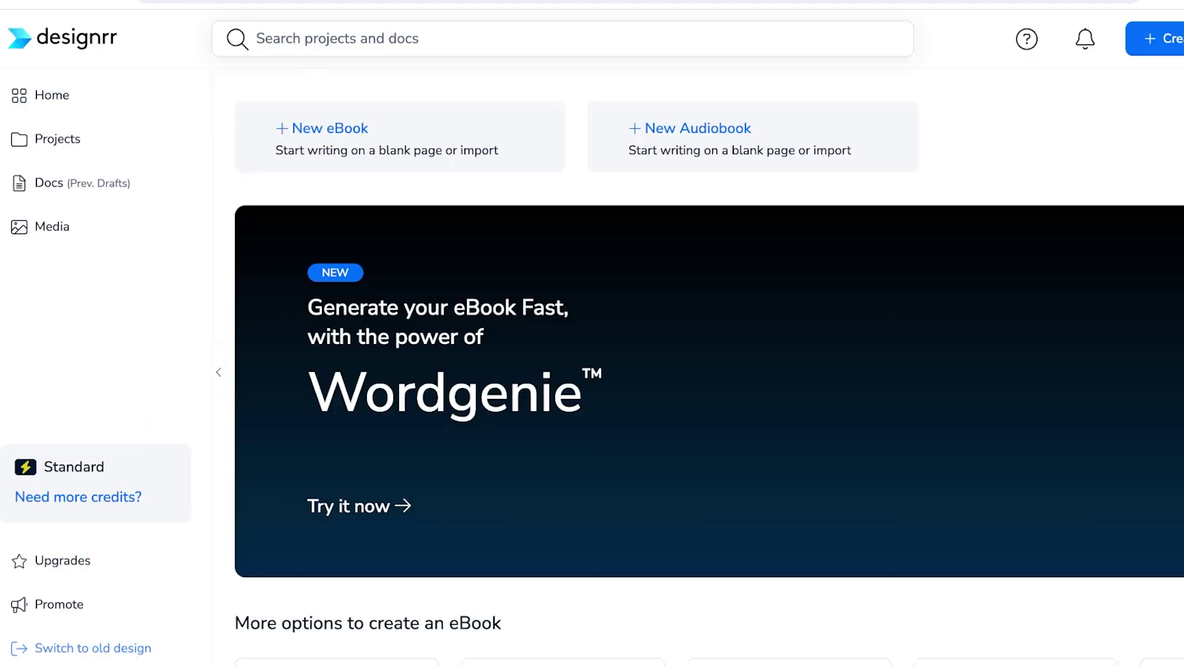
scroll(709, 370, "down", 3)
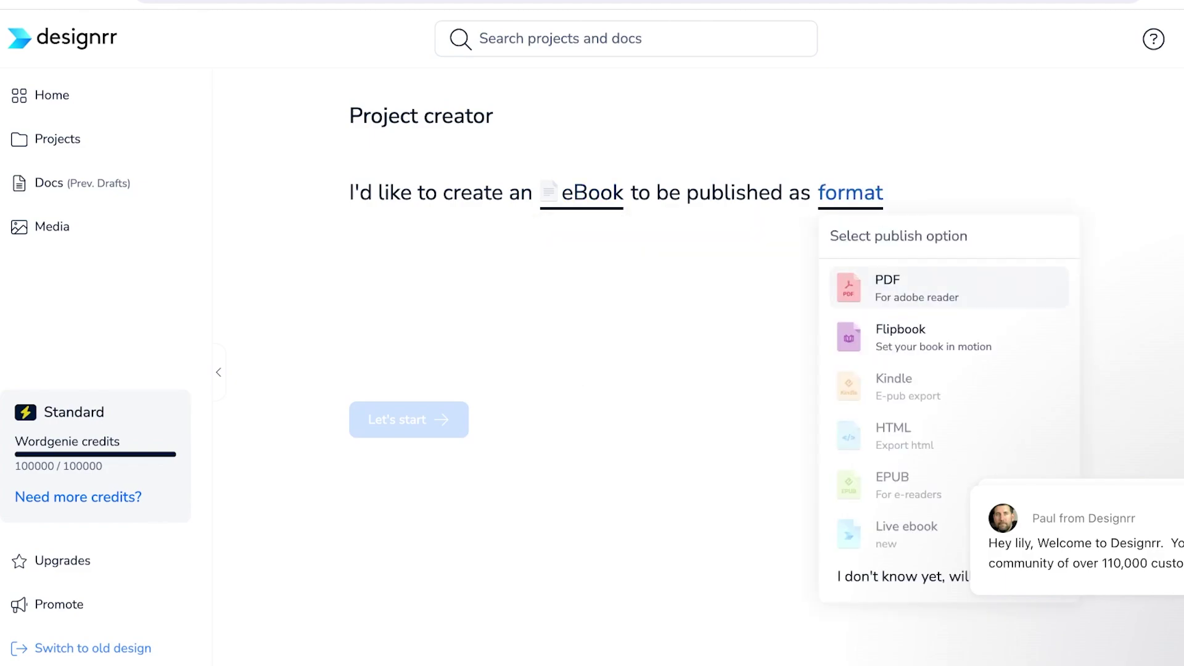
left_click(888, 288)
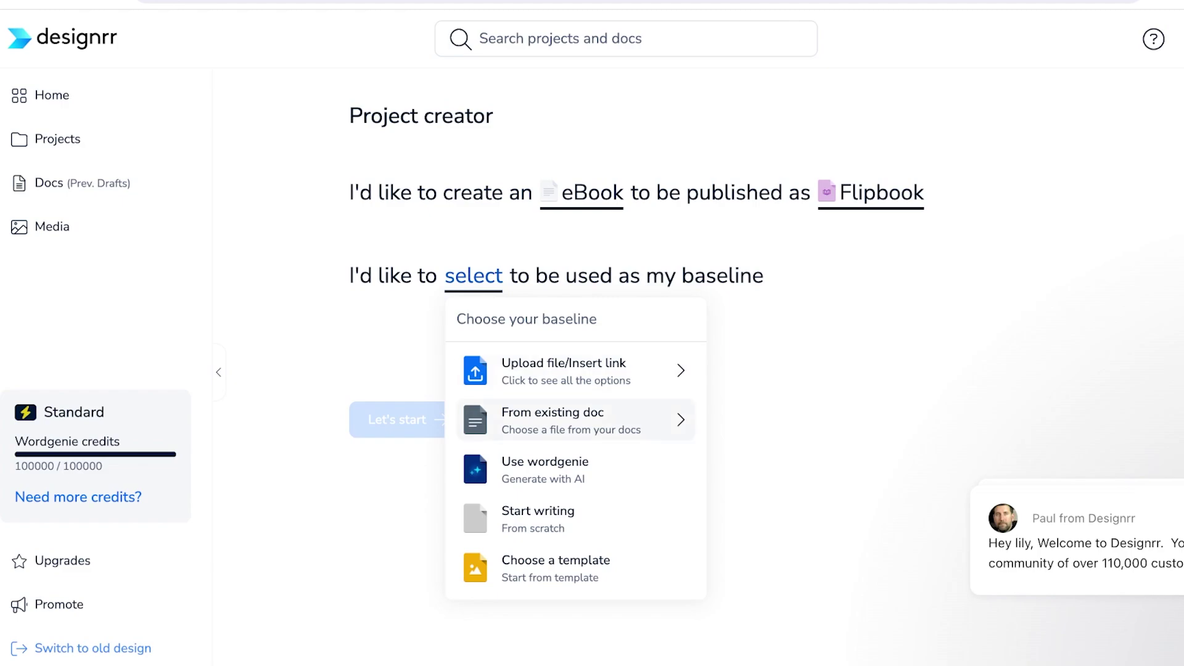
left_click(537, 518)
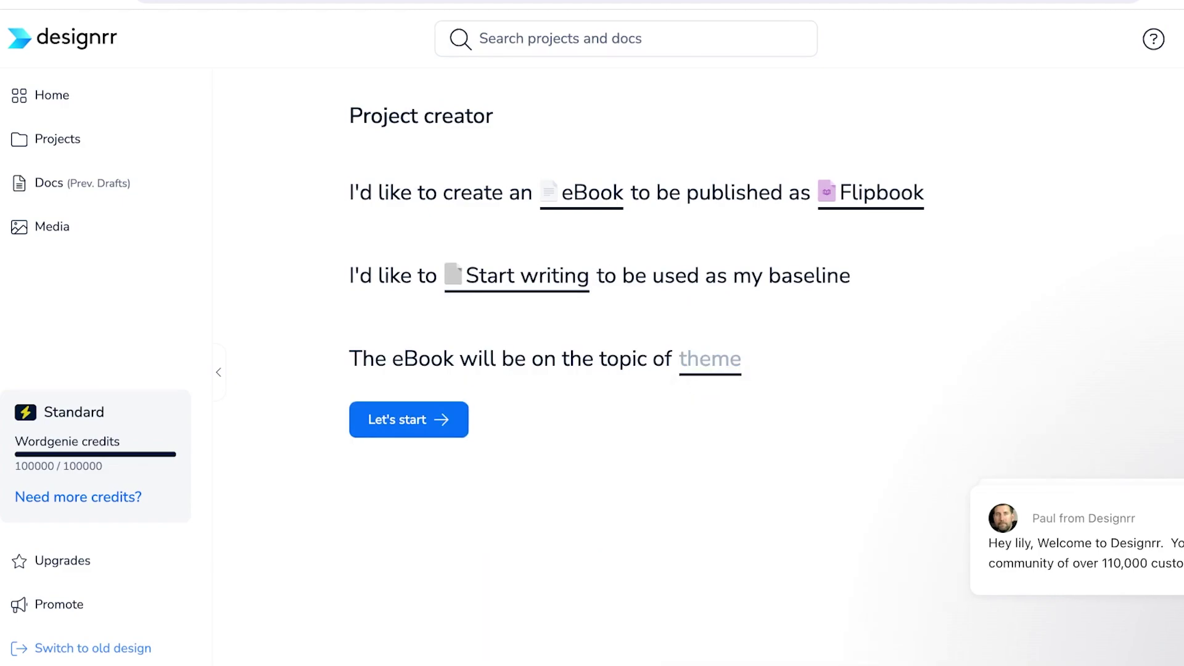
- Choose Writing Fiction as the eBook theme and start the project
left_click(861, 450)
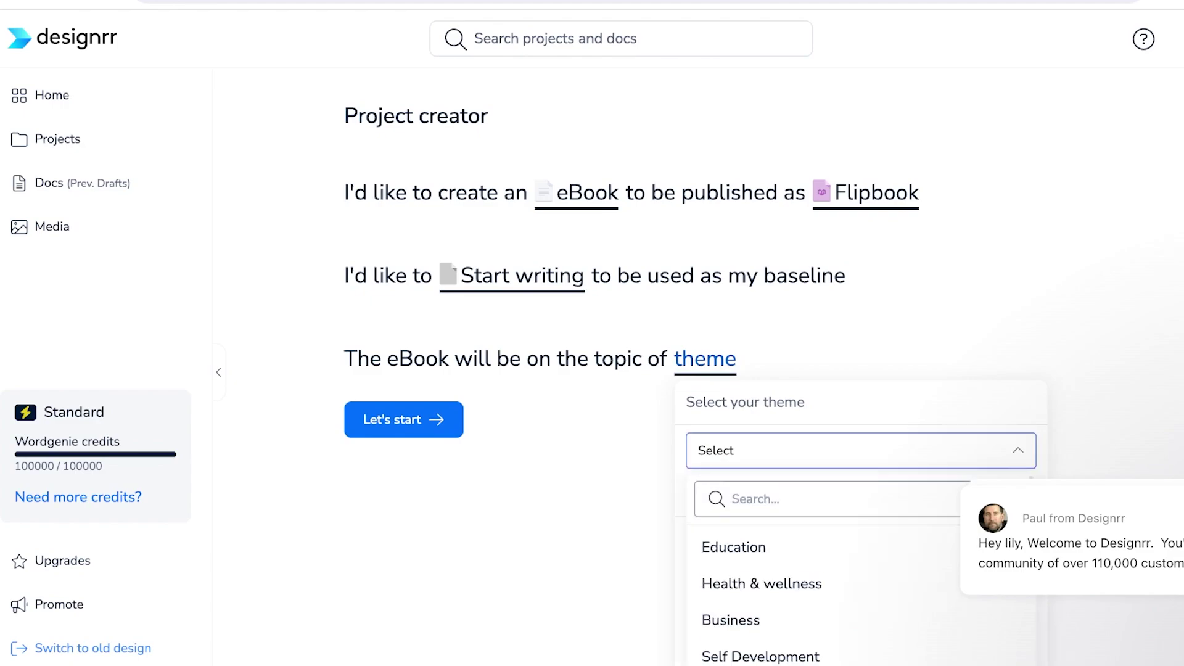
type("roma")
key("BackSpace")
key("BackSpace")
type("li")
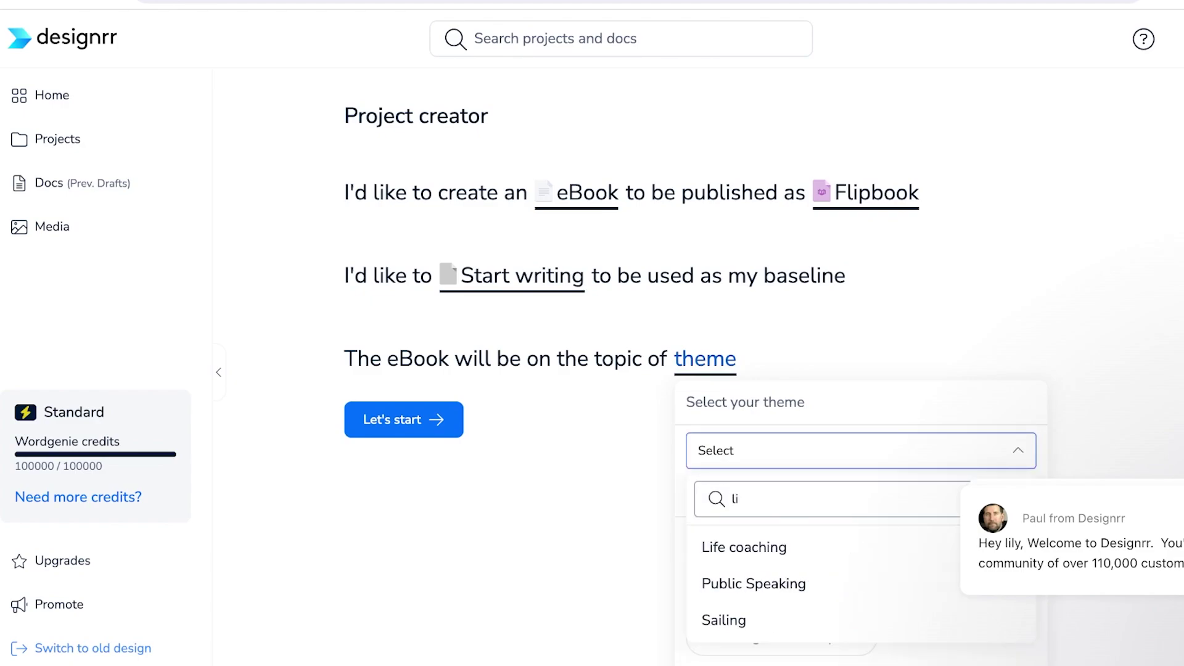
key("BackSpace")
key("BackSpace")
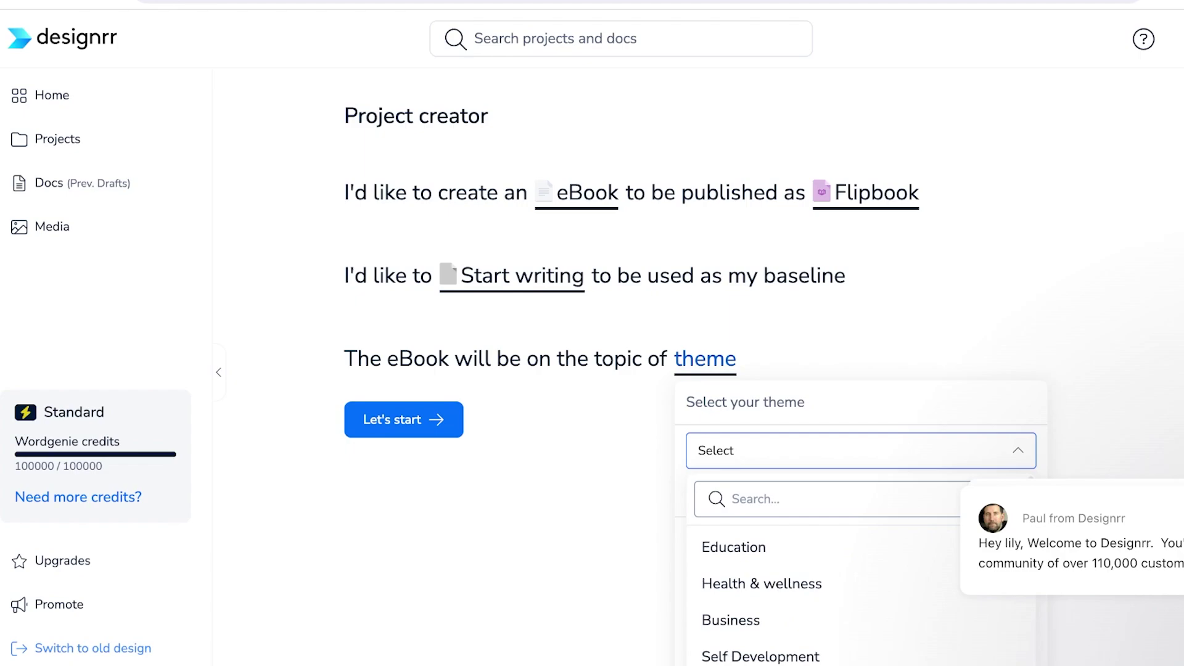
scroll(618, 333, "down", 5)
scroll(858, 352, "down", 4)
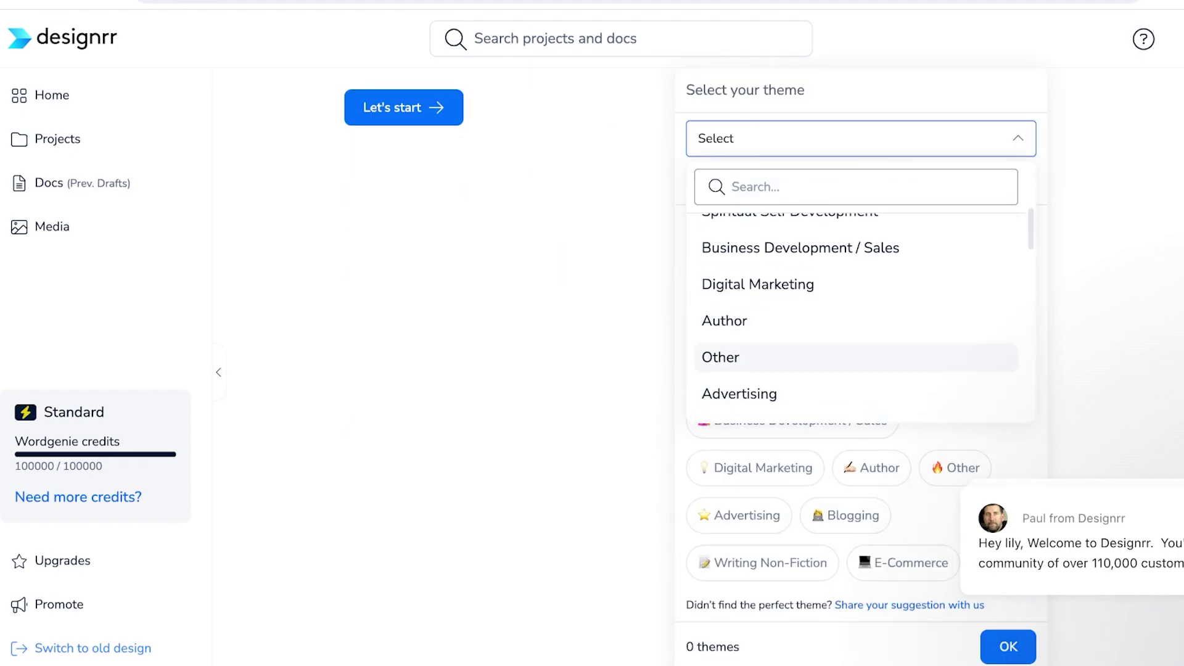
scroll(858, 351, "up", 5)
scroll(857, 351, "down", 15)
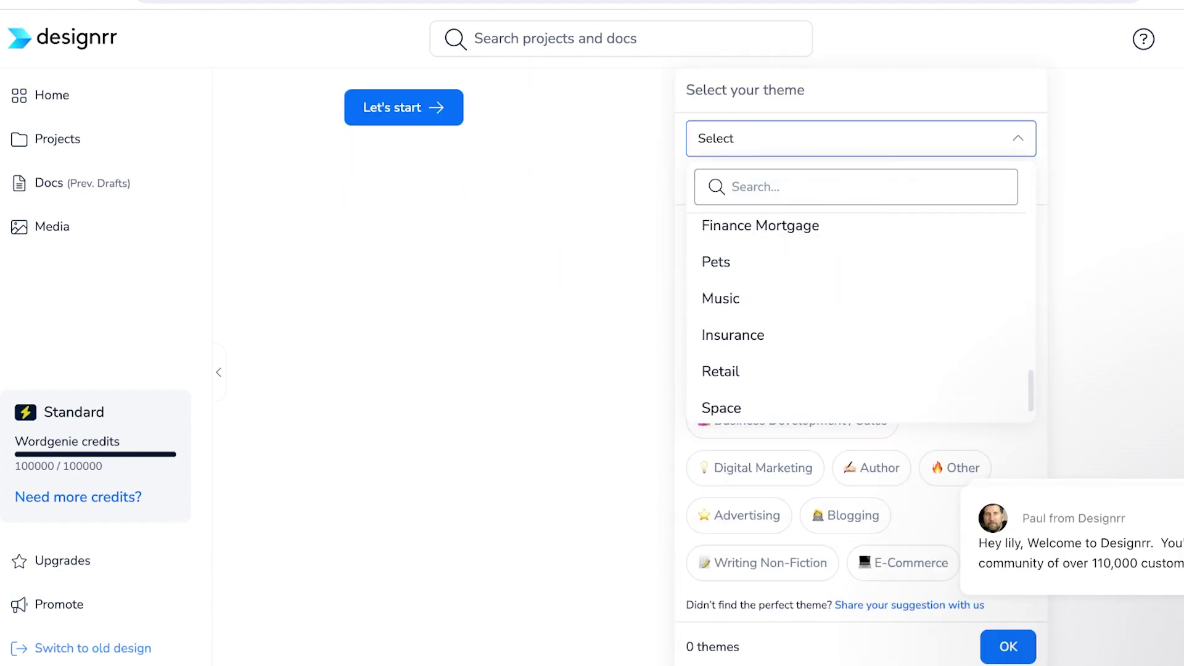
scroll(858, 299, "up", 5)
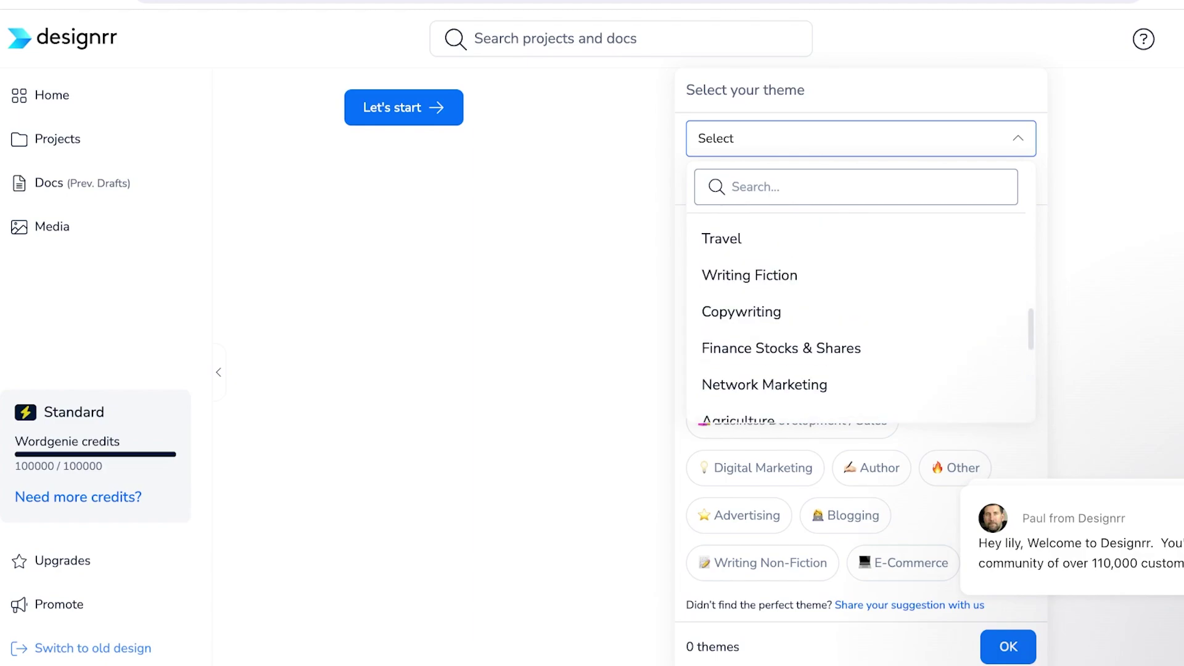
left_click(749, 275)
left_click(1008, 647)
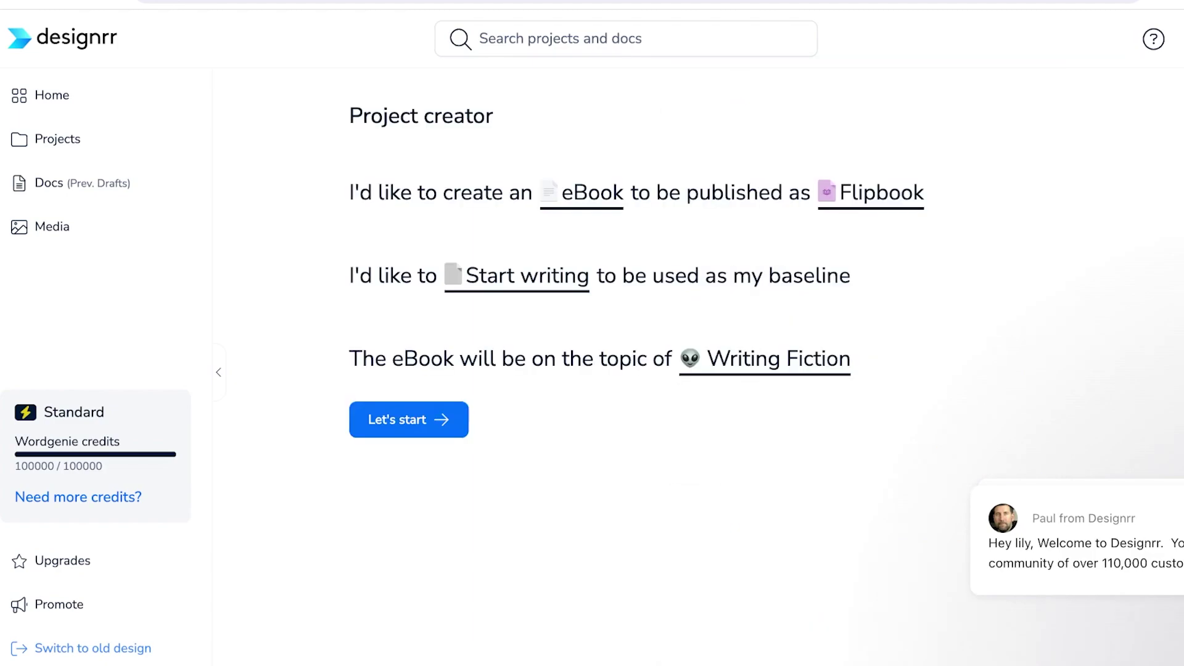
left_click(409, 419)
- Confirm the project start, then select the Chapter 1 story from heading to final paragraph
key("Return")
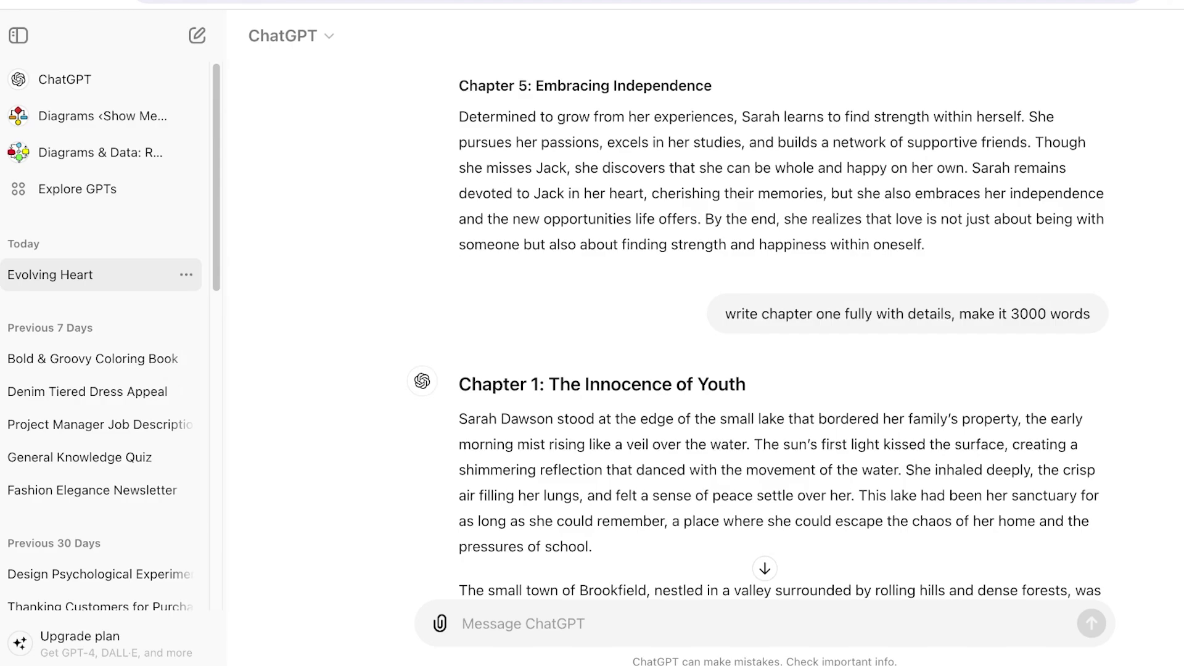
left_click_drag(459, 384, 867, 489)
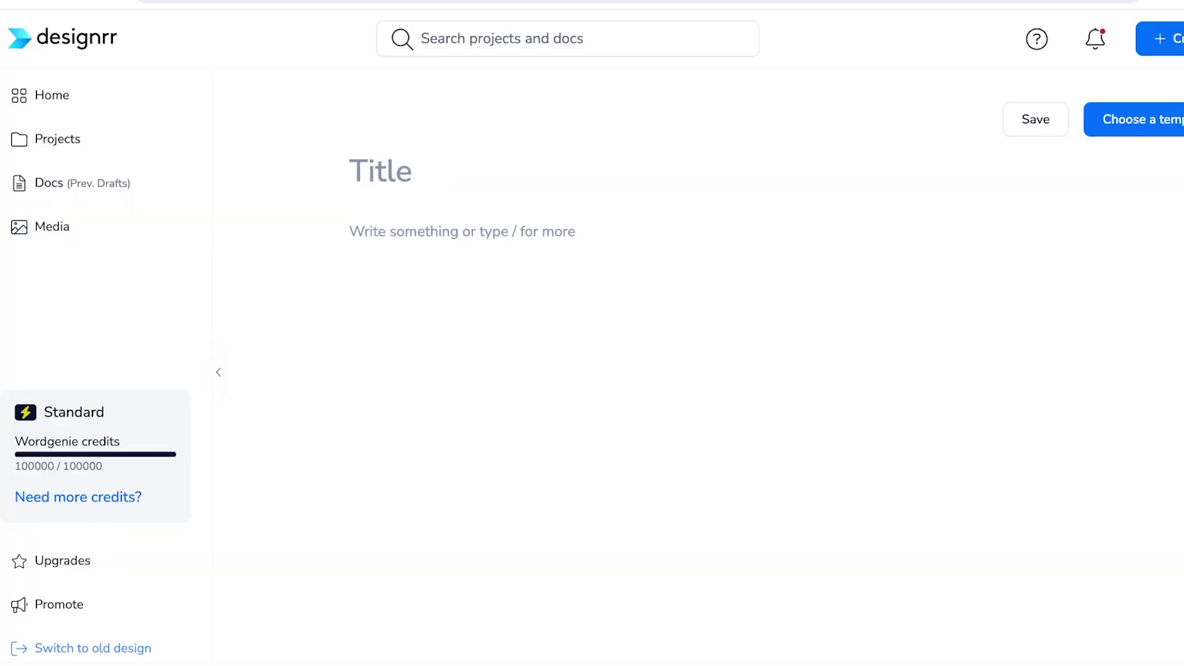
- Paste the Chapter 1 story into the empty doc body
left_click(350, 231)
key("ctrl+v")
scroll(747, 363, "up", 20)
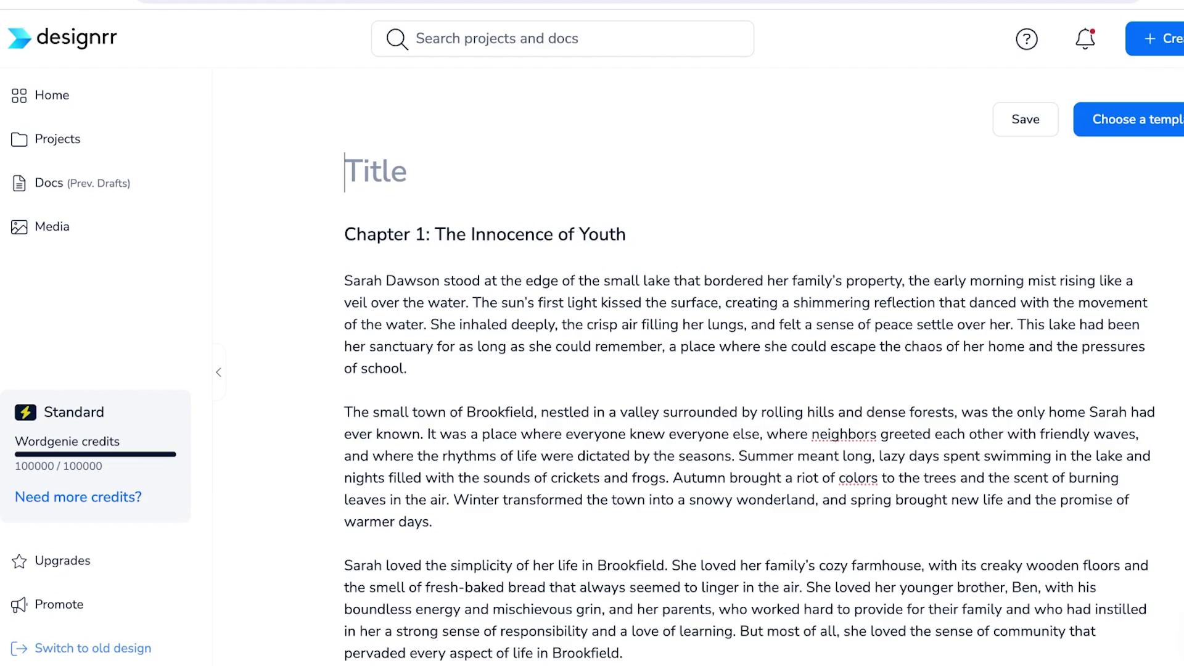
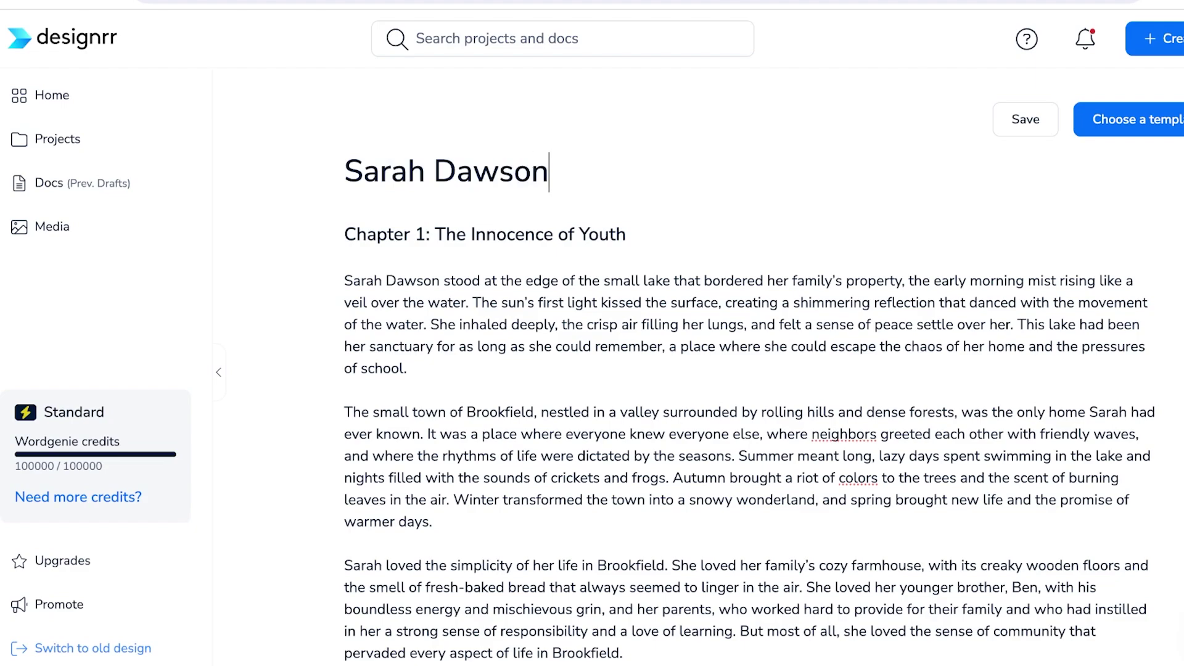
left_click(1129, 119)
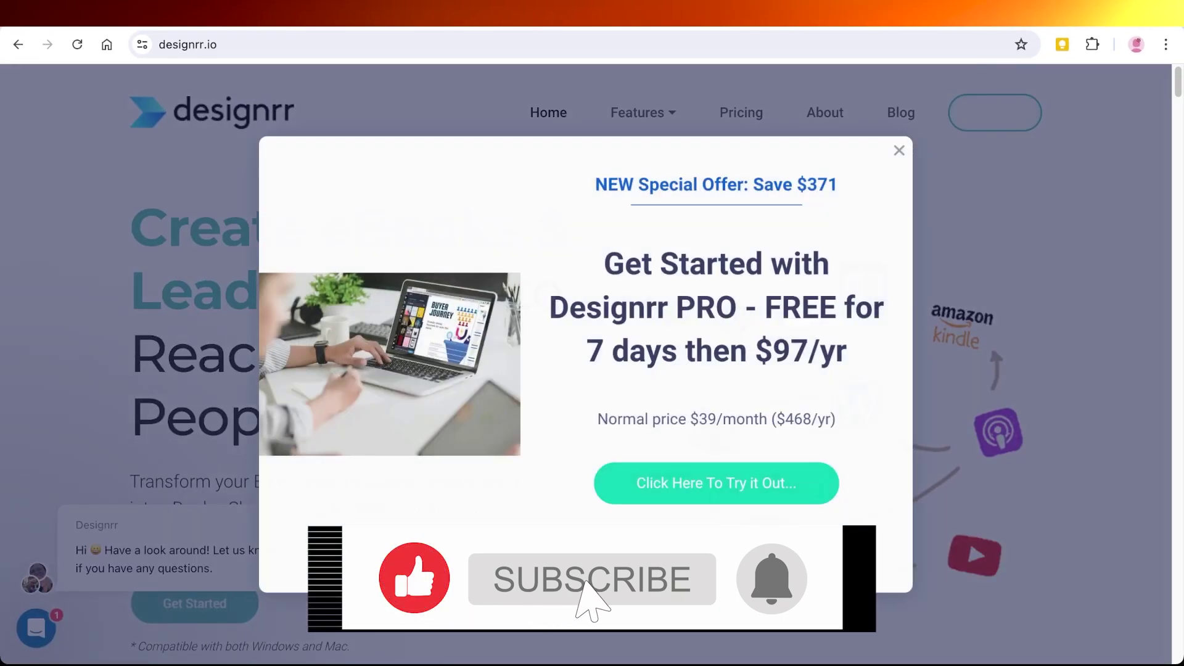
- Dismiss the Designrr PRO special-offer popup with Escape
key("Escape")
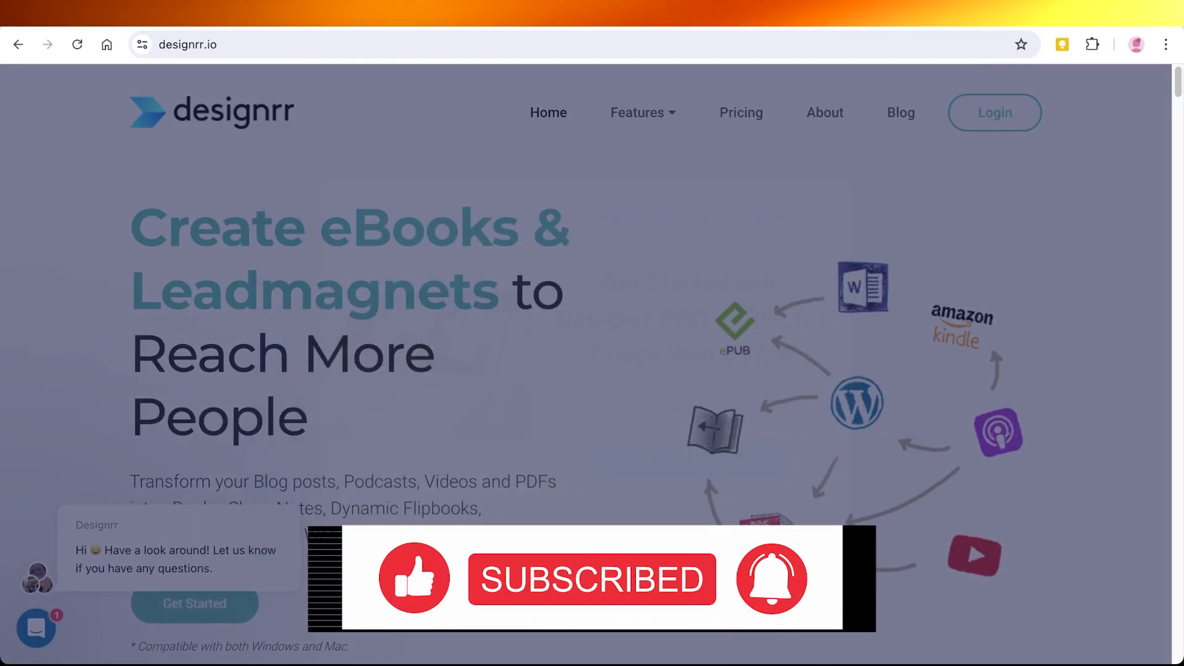